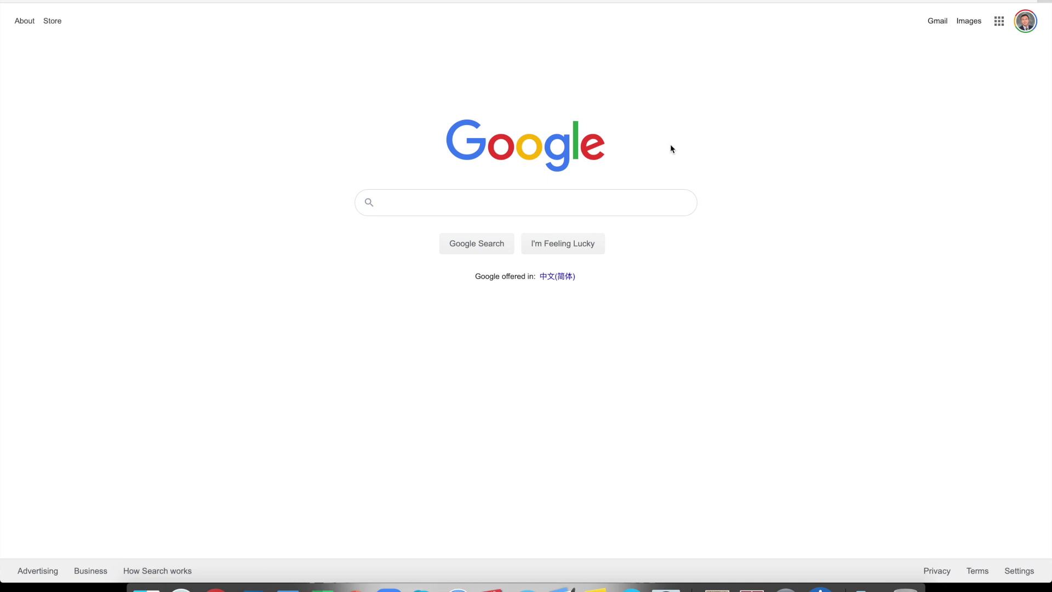
Step: Search Google for 'uf apps' and open the 'Access UFApps from a Mac' result
{"action": "left_click", "coordinate": [479, 198]}
{"action": "type", "text": "uf apps"}
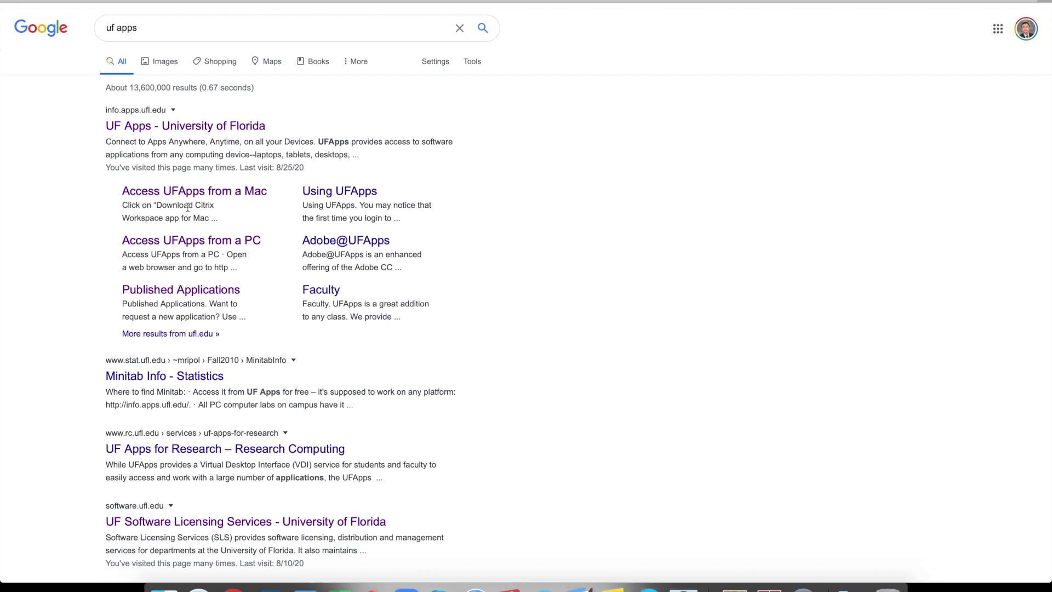
{"action": "left_click", "coordinate": [222, 196]}
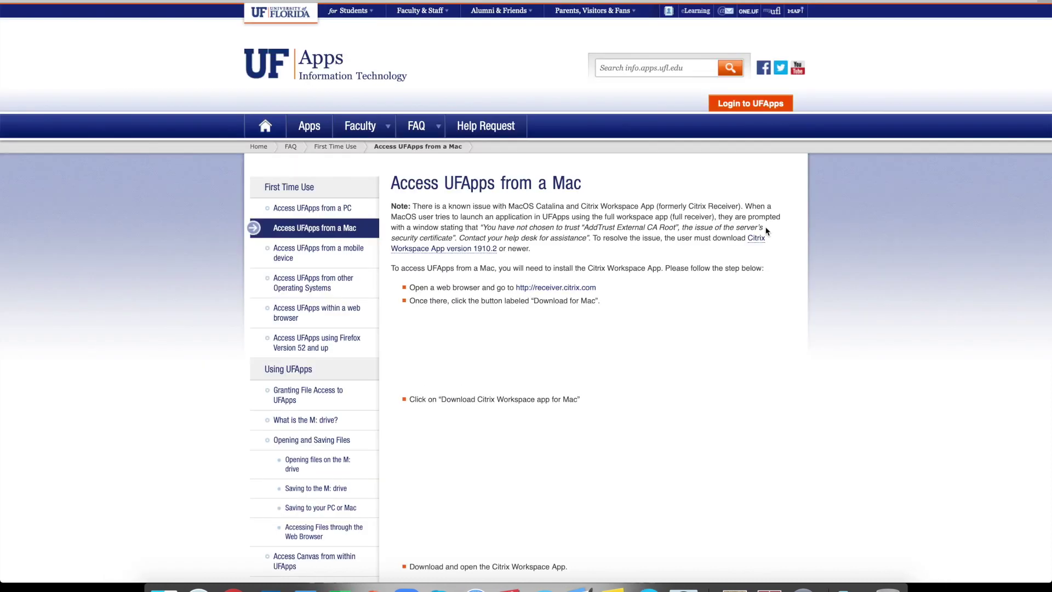
{"action": "scroll", "coordinate": [835, 292], "scroll_direction": "down", "scroll_amount": 2}
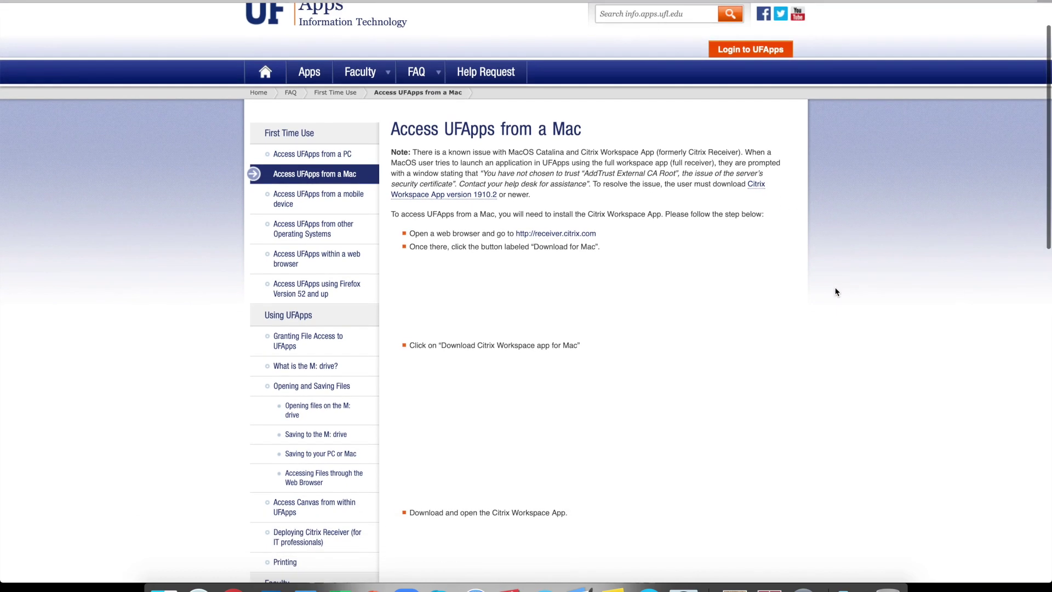
{"action": "scroll", "coordinate": [835, 292], "scroll_direction": "down", "scroll_amount": 1}
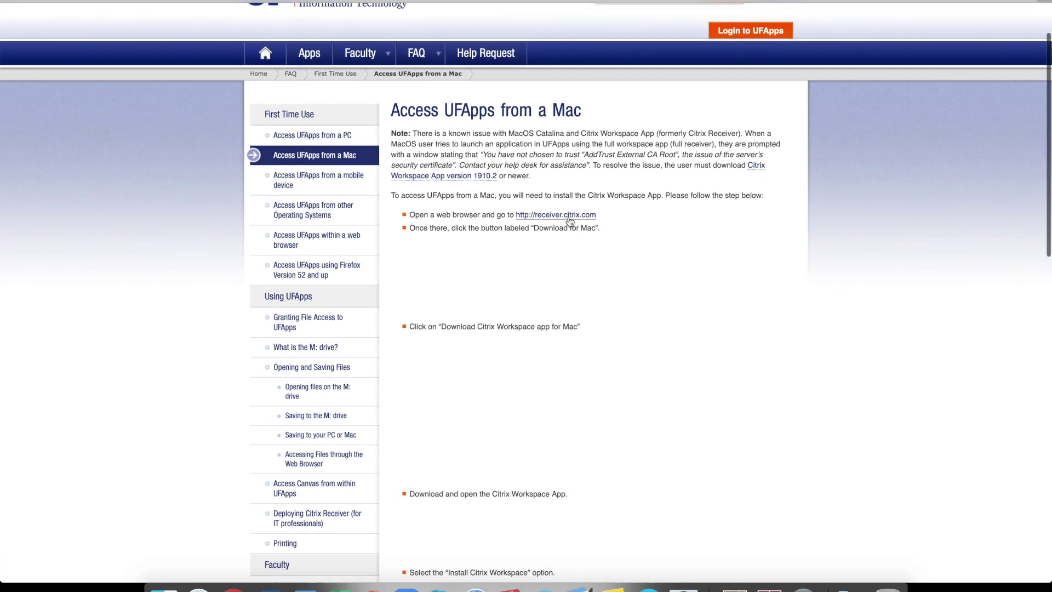
{"action": "scroll", "coordinate": [690, 340], "scroll_direction": "down", "scroll_amount": 2}
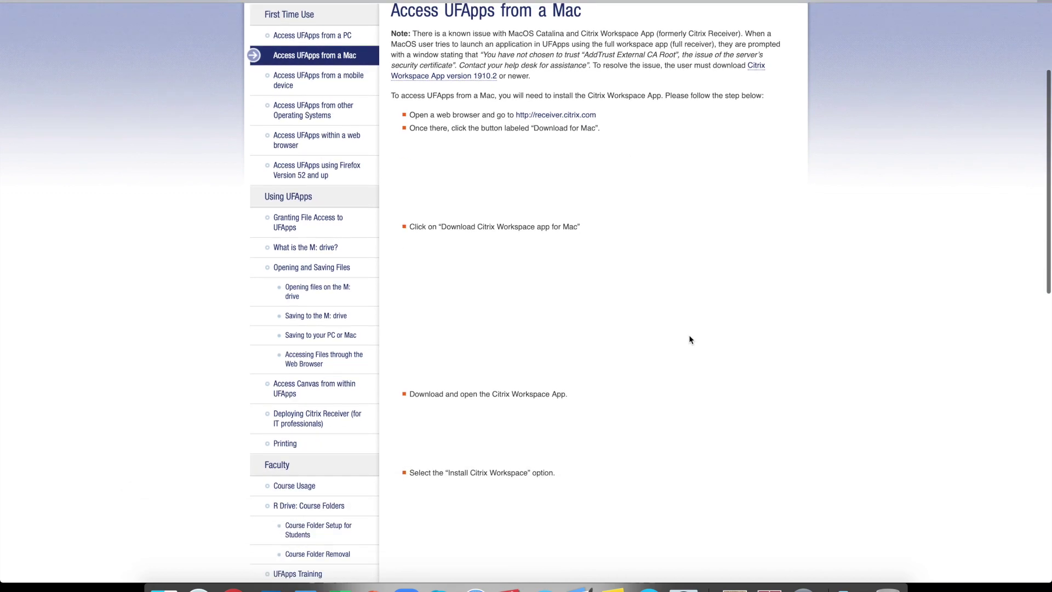
{"action": "scroll", "coordinate": [690, 340], "scroll_direction": "up", "scroll_amount": 3}
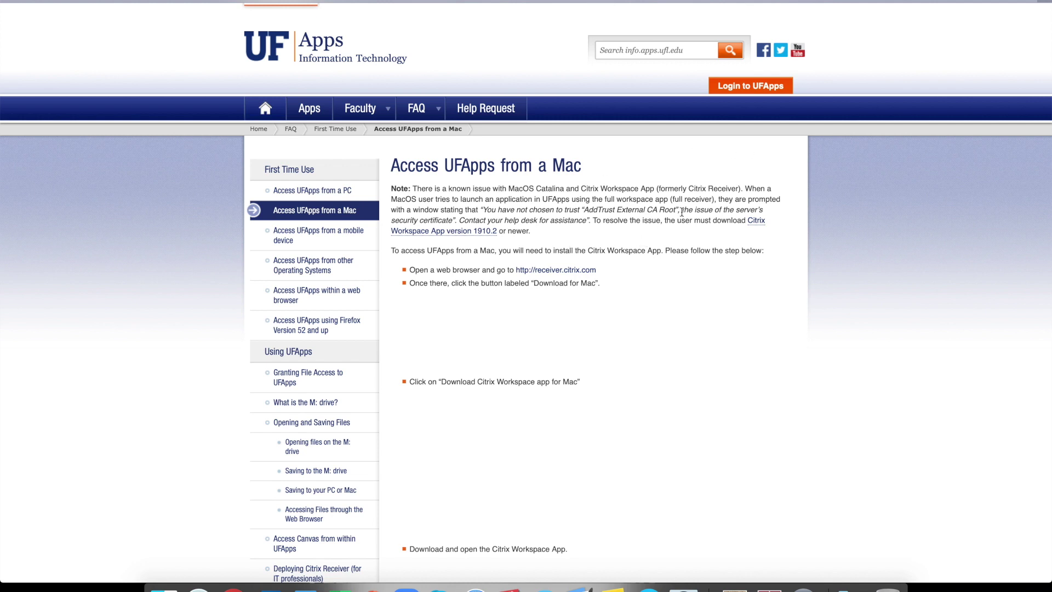
{"action": "left_click", "coordinate": [749, 87]}
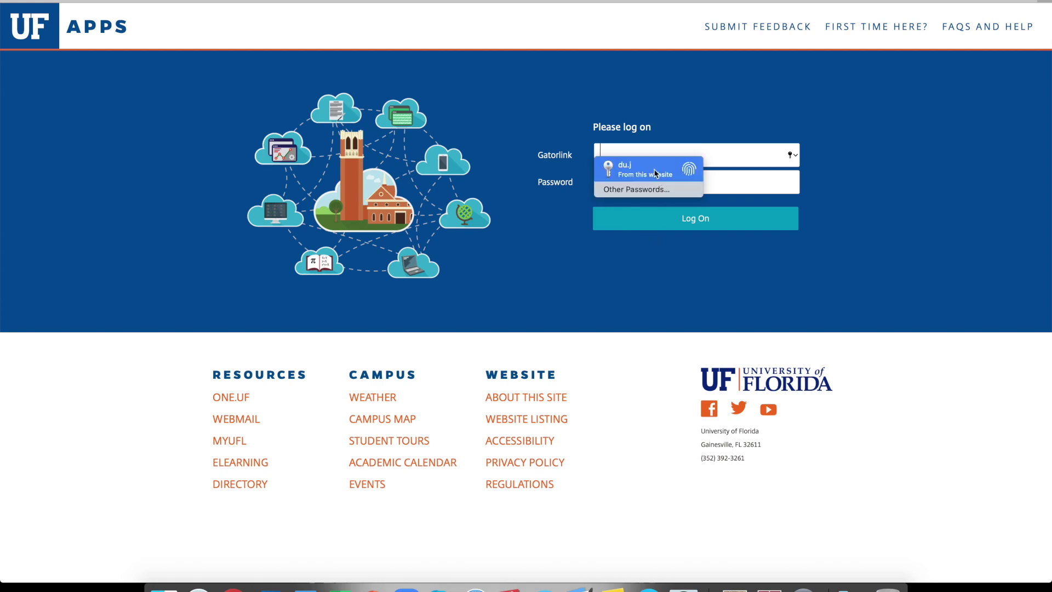
Step: Sign in with the saved Gatorlink login and browse the full catalogue of 174 apps
{"action": "left_click", "coordinate": [655, 174]}
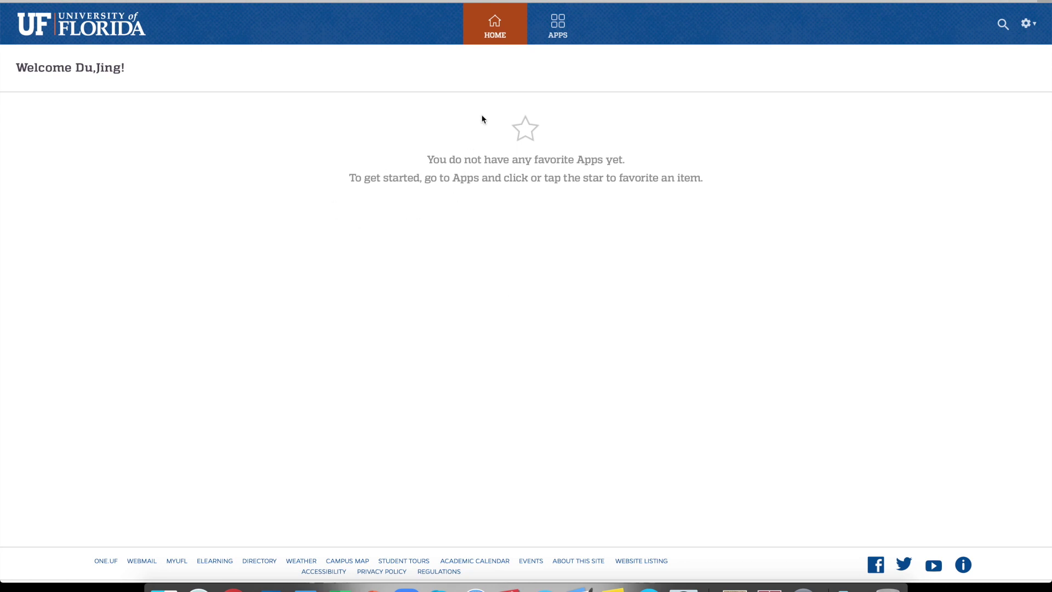
{"action": "left_click", "coordinate": [558, 24]}
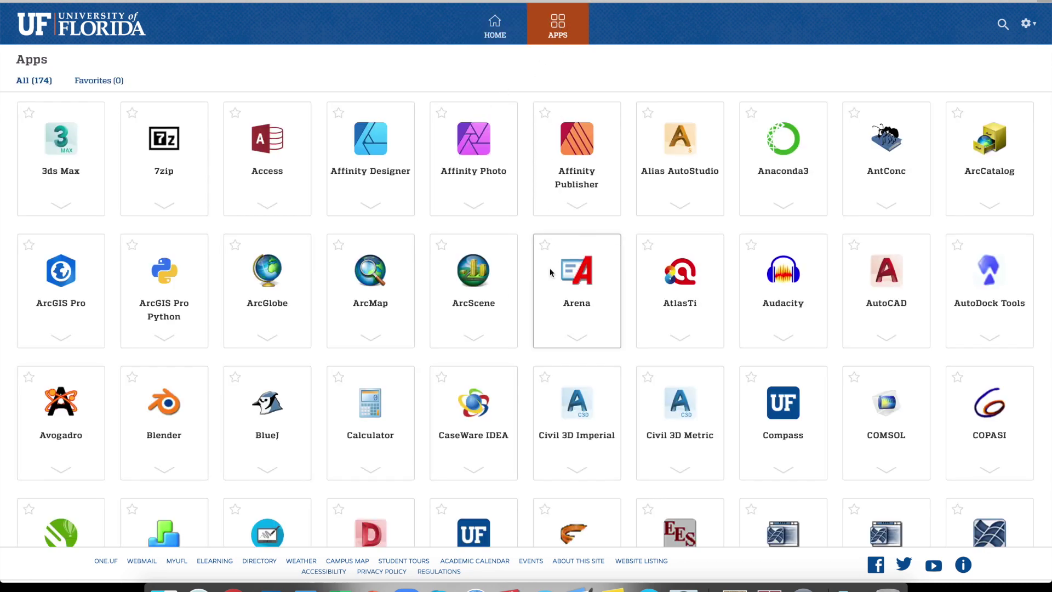
{"action": "scroll", "coordinate": [555, 266], "scroll_direction": "down", "scroll_amount": 15}
{"action": "scroll", "coordinate": [552, 265], "scroll_direction": "down", "scroll_amount": 15}
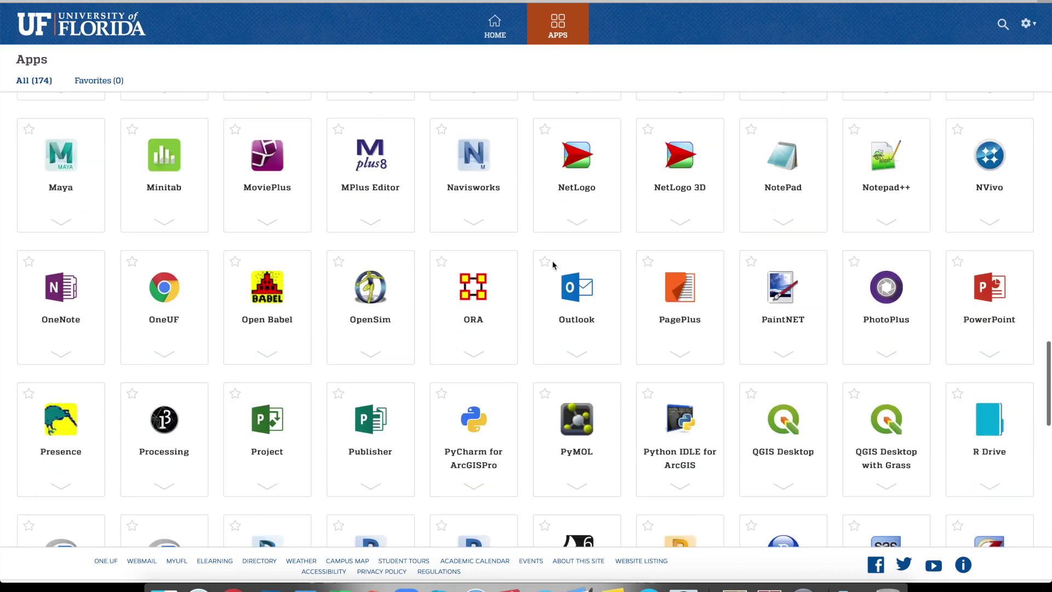
{"action": "scroll", "coordinate": [553, 265], "scroll_direction": "up", "scroll_amount": 20}
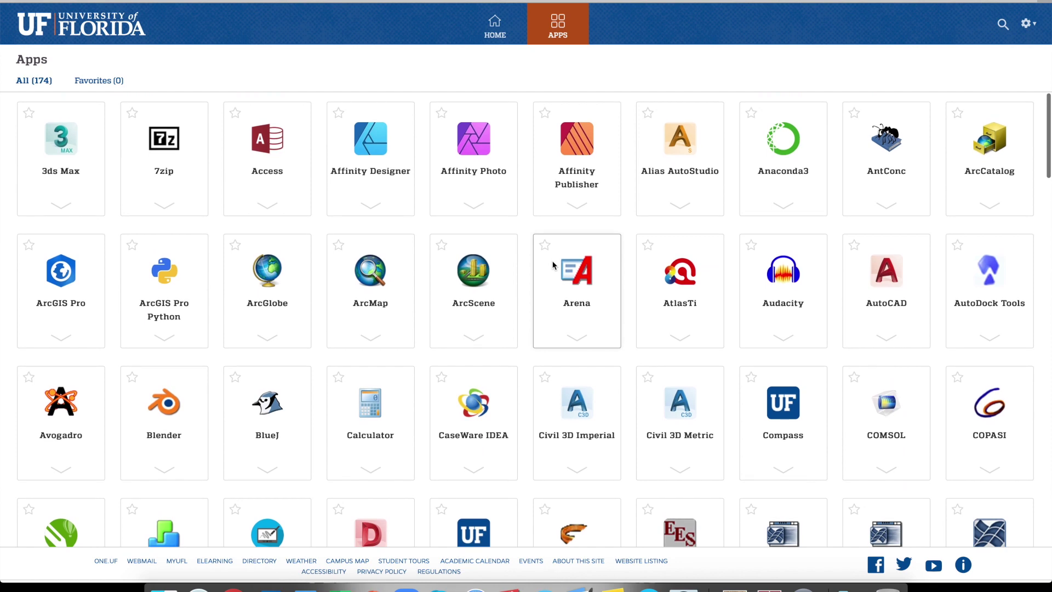
{"action": "scroll", "coordinate": [552, 266], "scroll_direction": "down", "scroll_amount": 2}
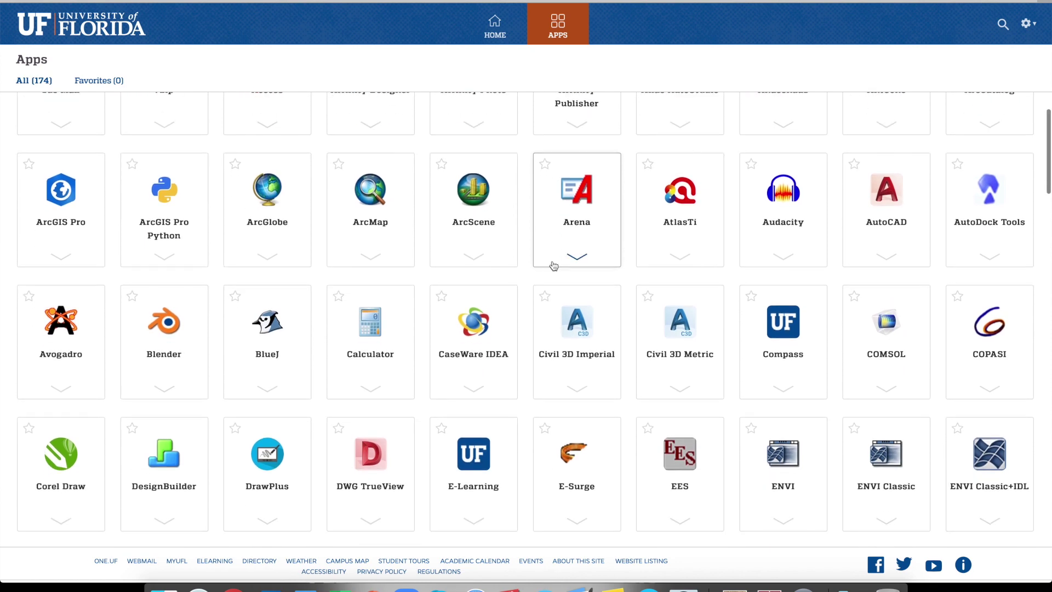
{"action": "scroll", "coordinate": [553, 266], "scroll_direction": "down", "scroll_amount": 8}
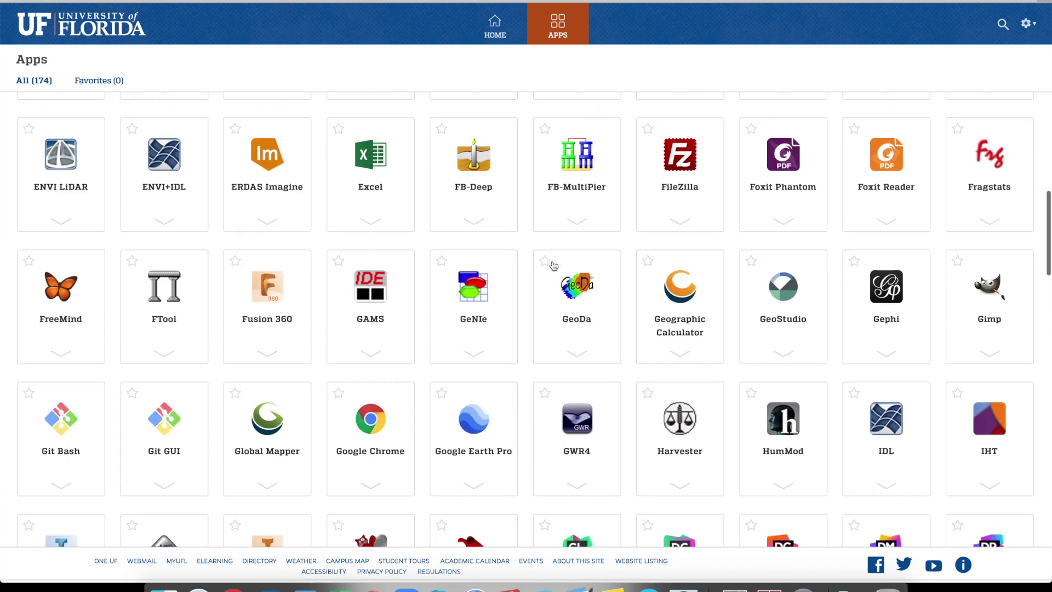
{"action": "scroll", "coordinate": [553, 266], "scroll_direction": "up", "scroll_amount": 6}
{"action": "scroll", "coordinate": [553, 266], "scroll_direction": "up", "scroll_amount": 3}
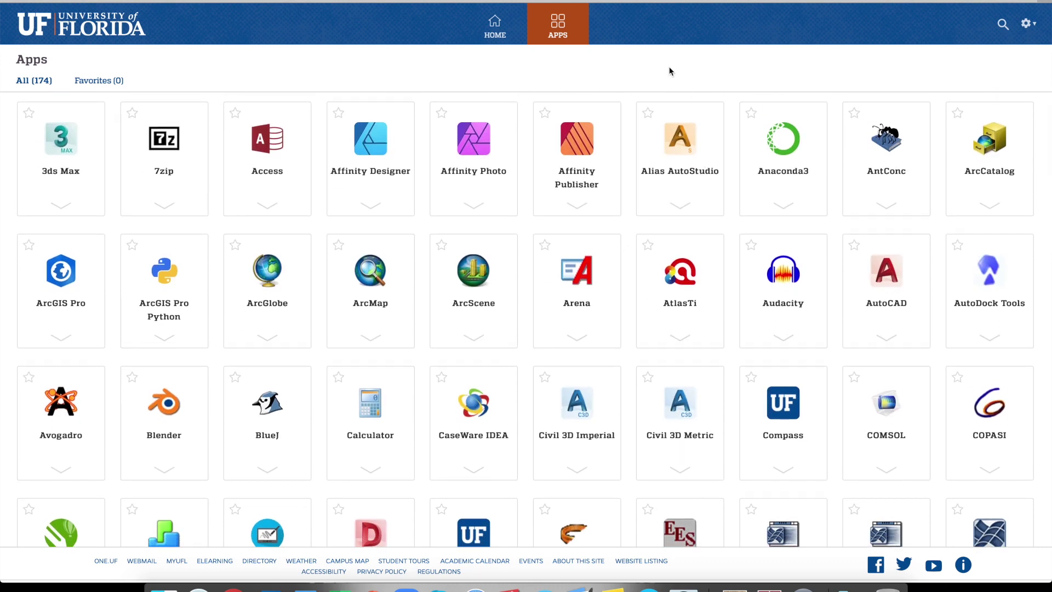
{"action": "left_click", "coordinate": [1002, 26]}
Step: Search the catalogue for 'revit' and launch Revit, allowing the Citrix Workspace Launcher
{"action": "type", "text": "revit"}
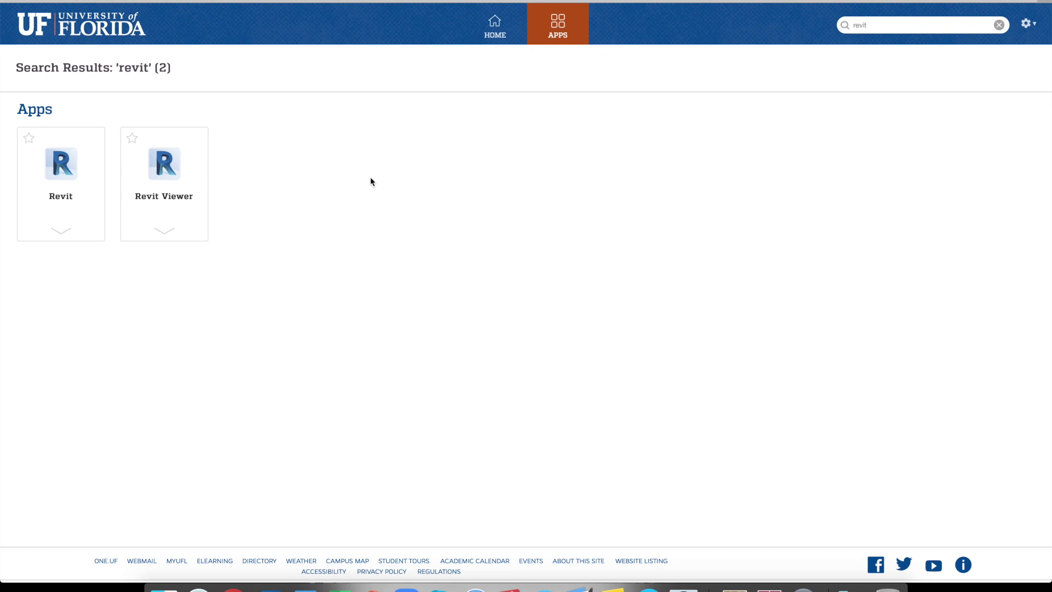
{"action": "left_click", "coordinate": [61, 166]}
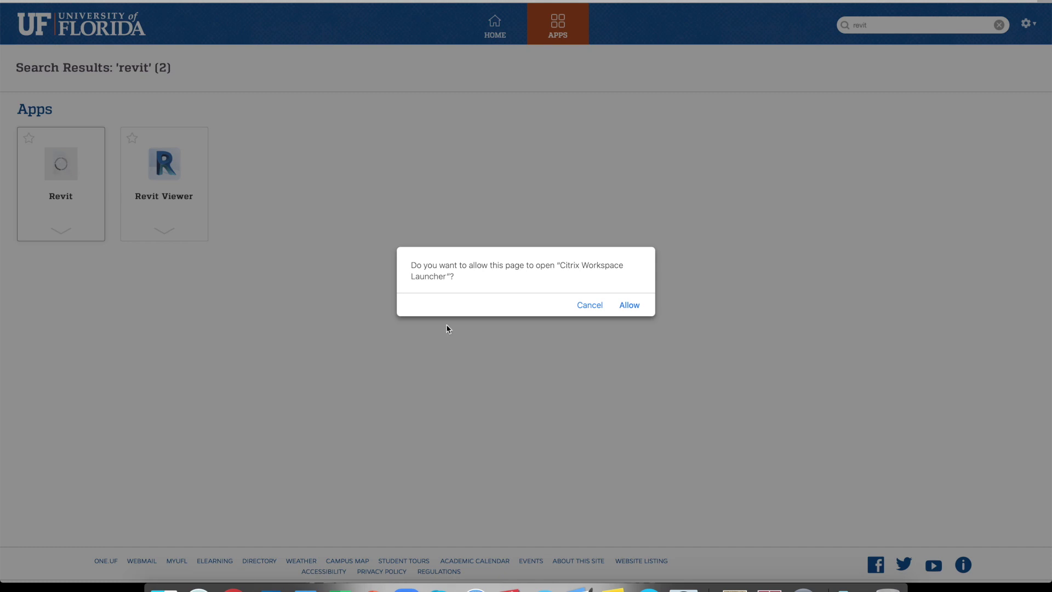
{"action": "left_click", "coordinate": [630, 306]}
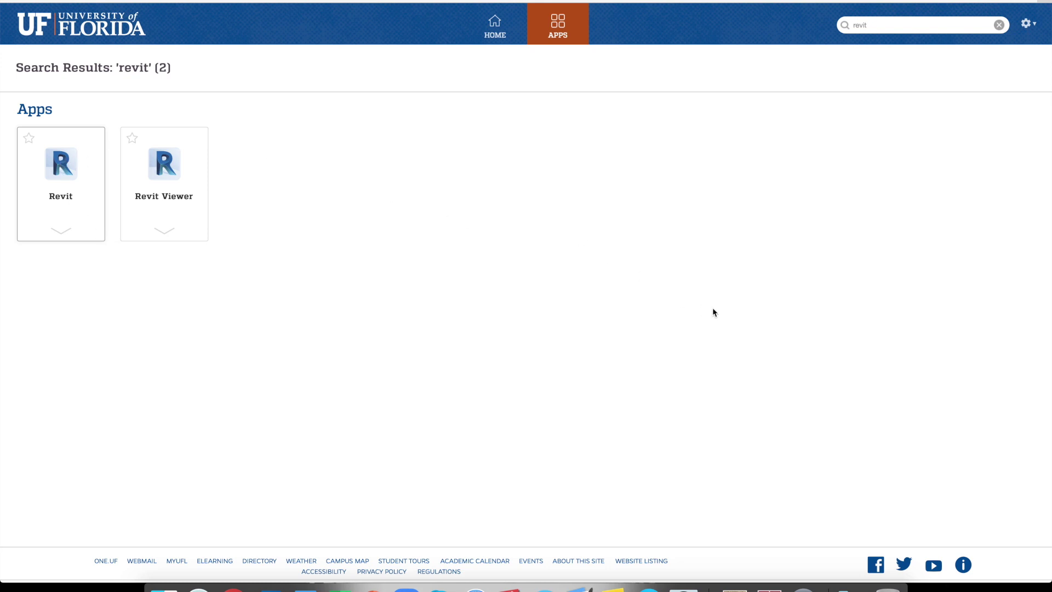
{"action": "left_click", "coordinate": [72, 173]}
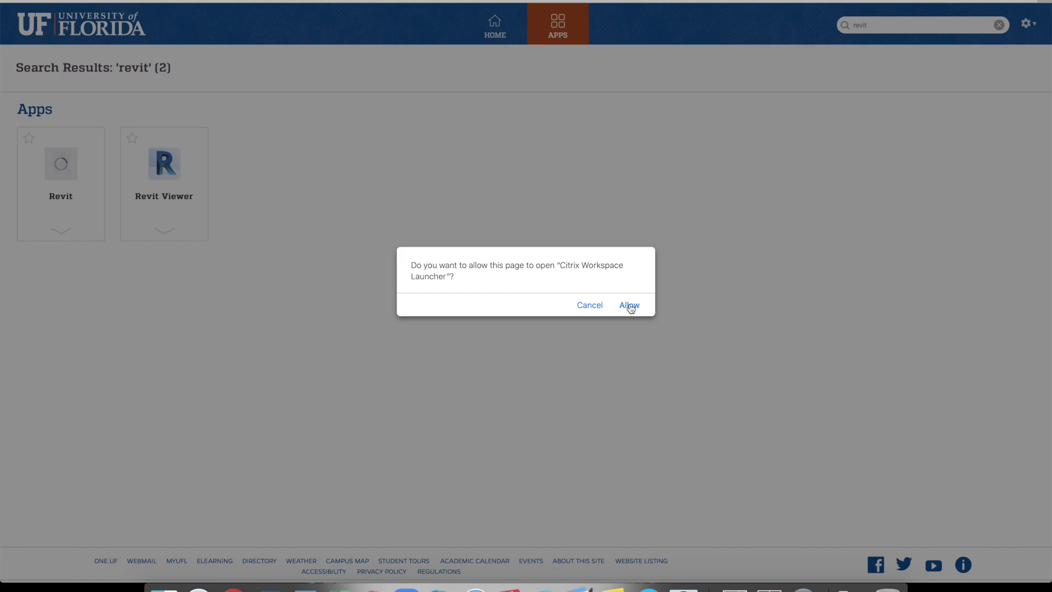
{"action": "left_click", "coordinate": [629, 305]}
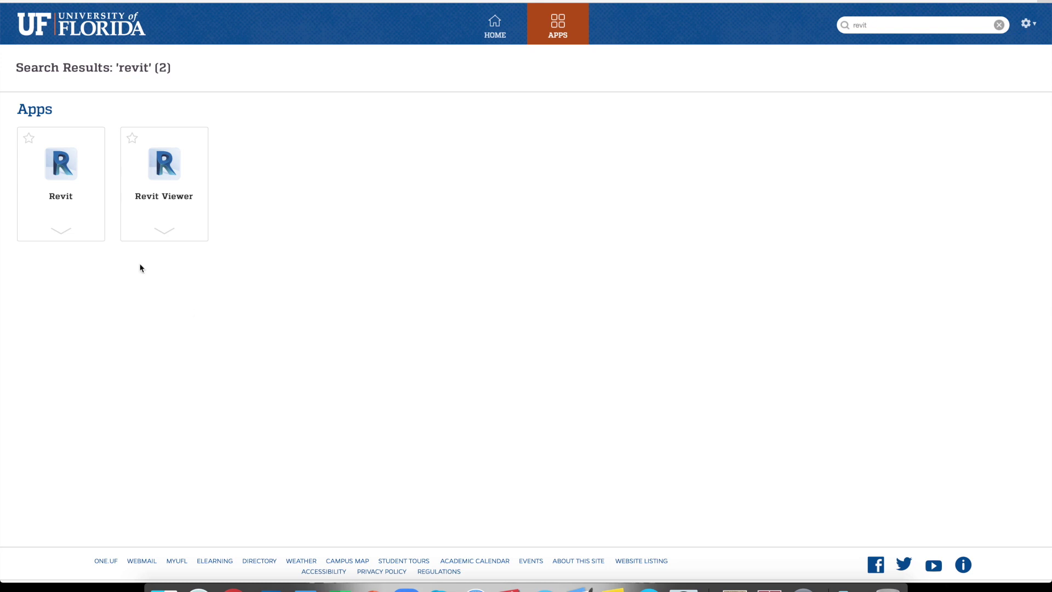
{"action": "left_click", "coordinate": [70, 206]}
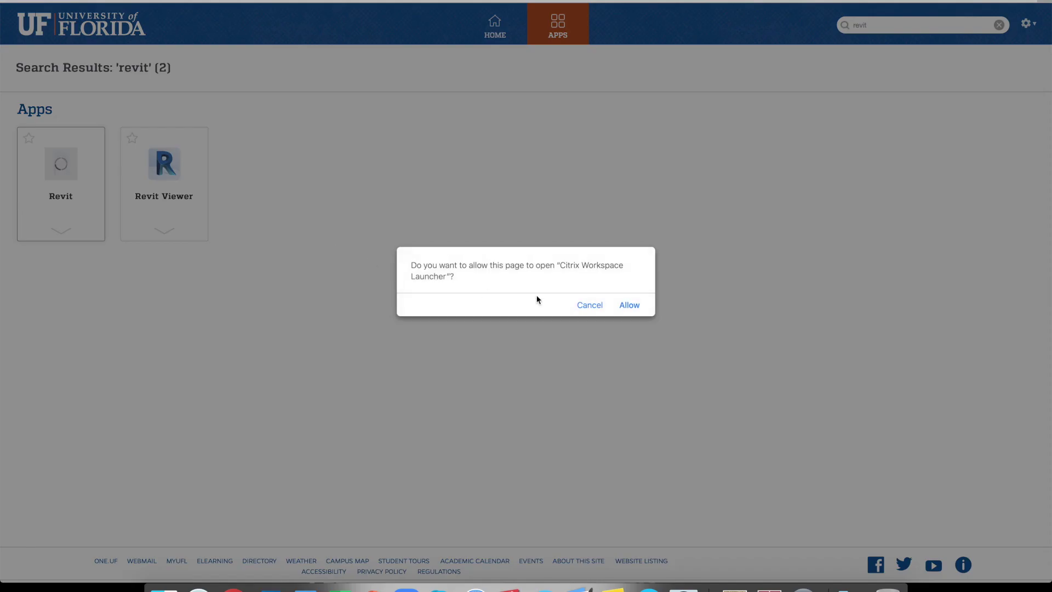
{"action": "left_click", "coordinate": [630, 307]}
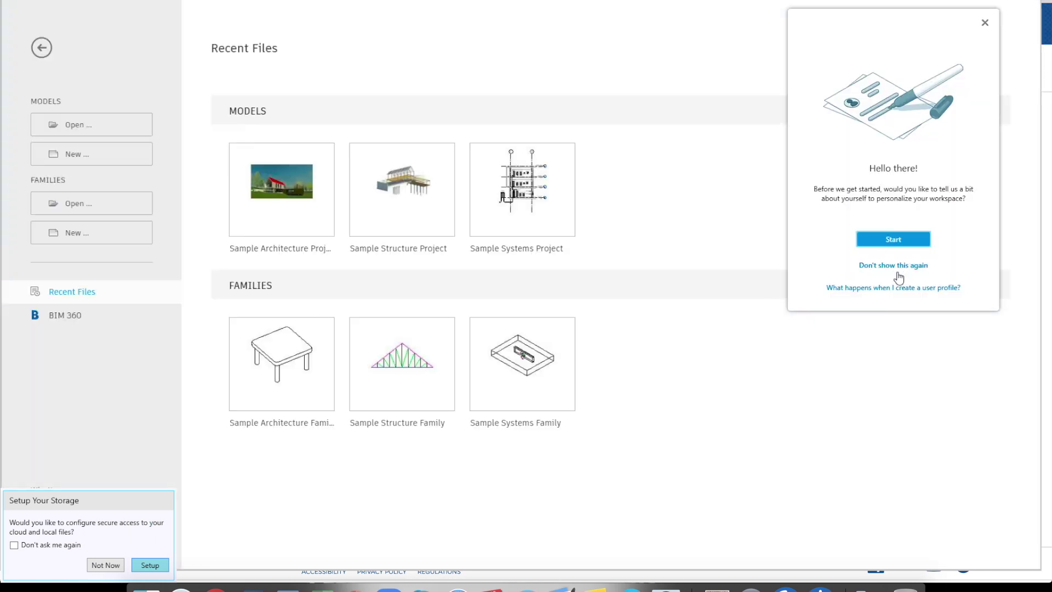
Step: Permanently dismiss the 'Hello there' prompt and start storage setup to reach Kumo
{"action": "left_click", "coordinate": [894, 267]}
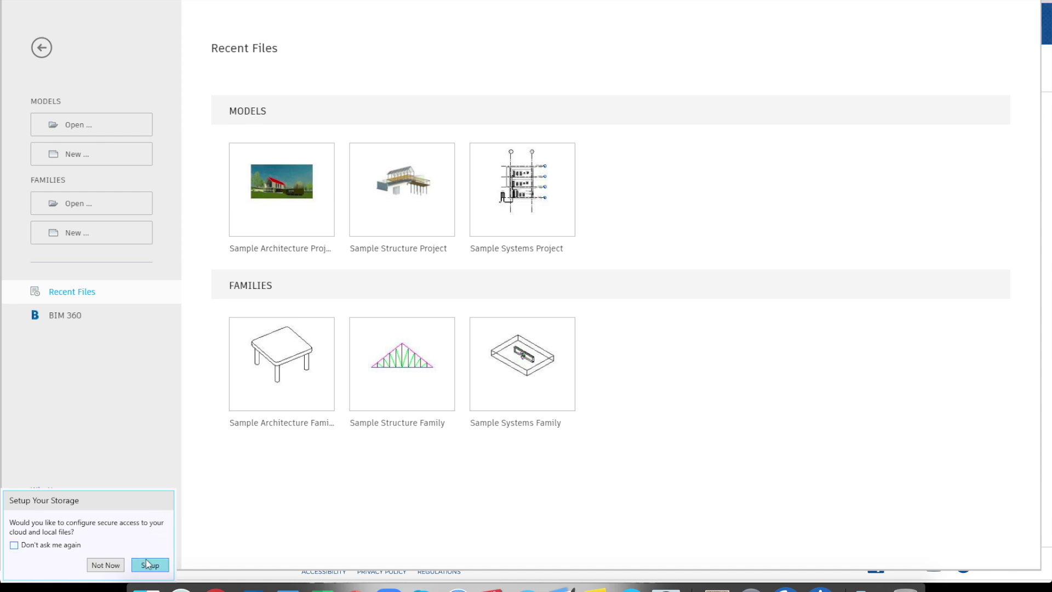
{"action": "left_click", "coordinate": [149, 566]}
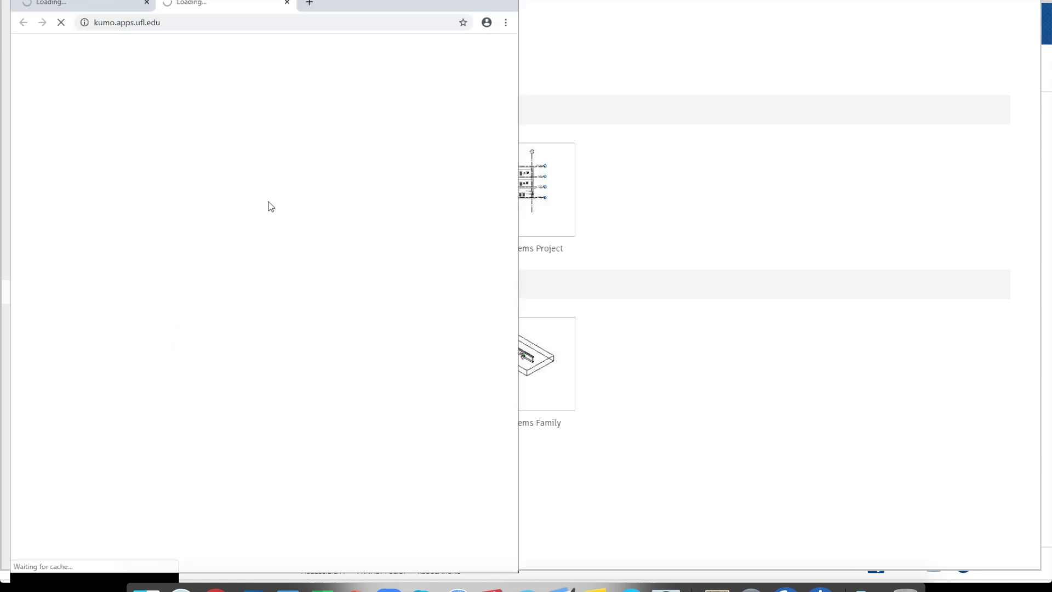
Step: Sign in to Kumo with the GatorLink username and password, declining to save the password
{"action": "left_click", "coordinate": [147, 3]}
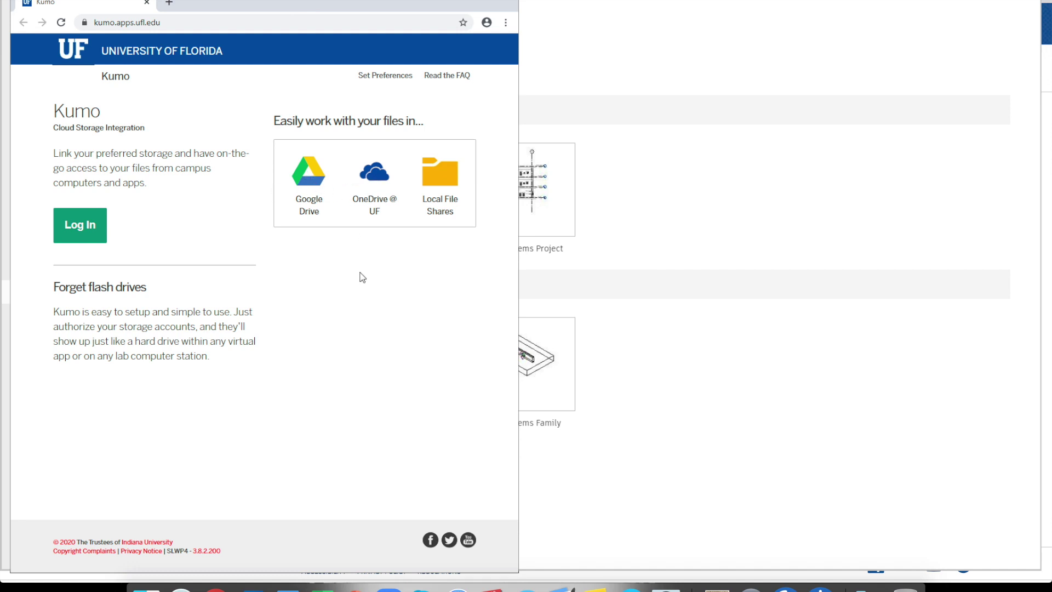
{"action": "left_click", "coordinate": [76, 237]}
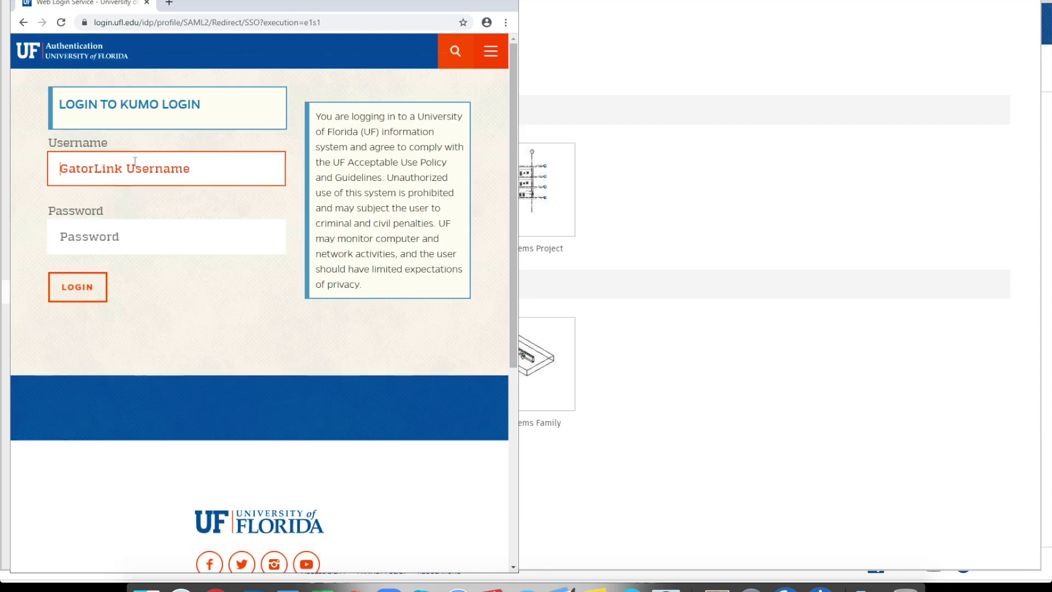
{"action": "type", "text": "du.j"}
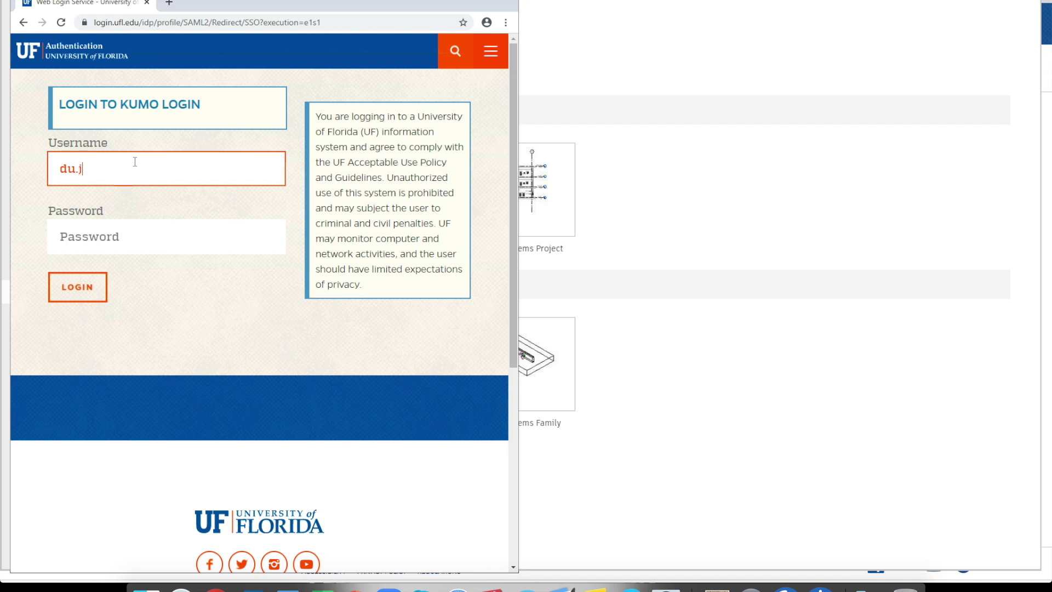
{"action": "left_click", "coordinate": [94, 238]}
{"action": "type", "text": "*******"}
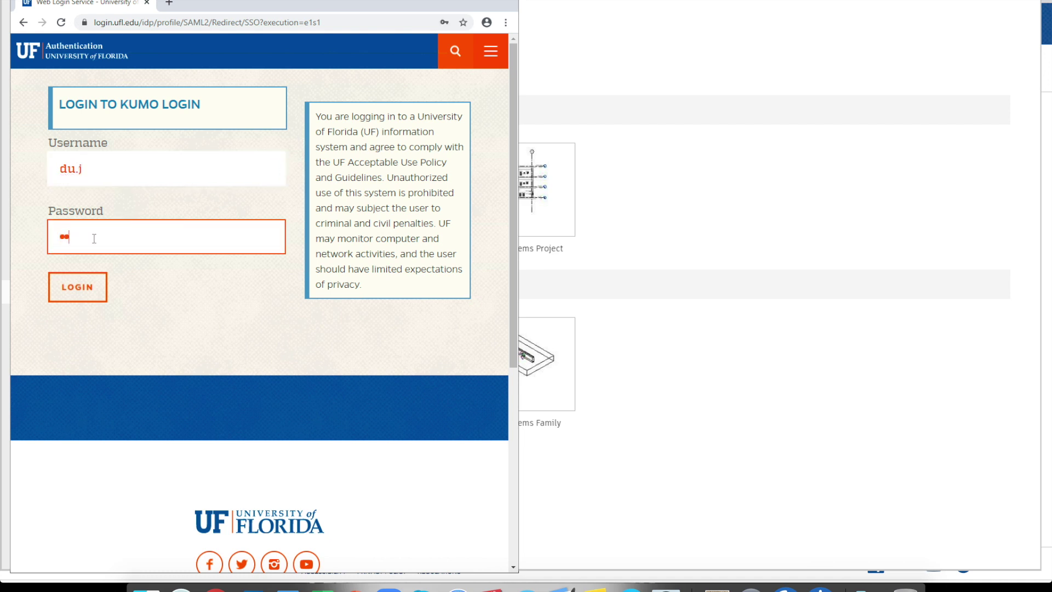
{"action": "type", "text": "*********"}
{"action": "key", "text": "Return"}
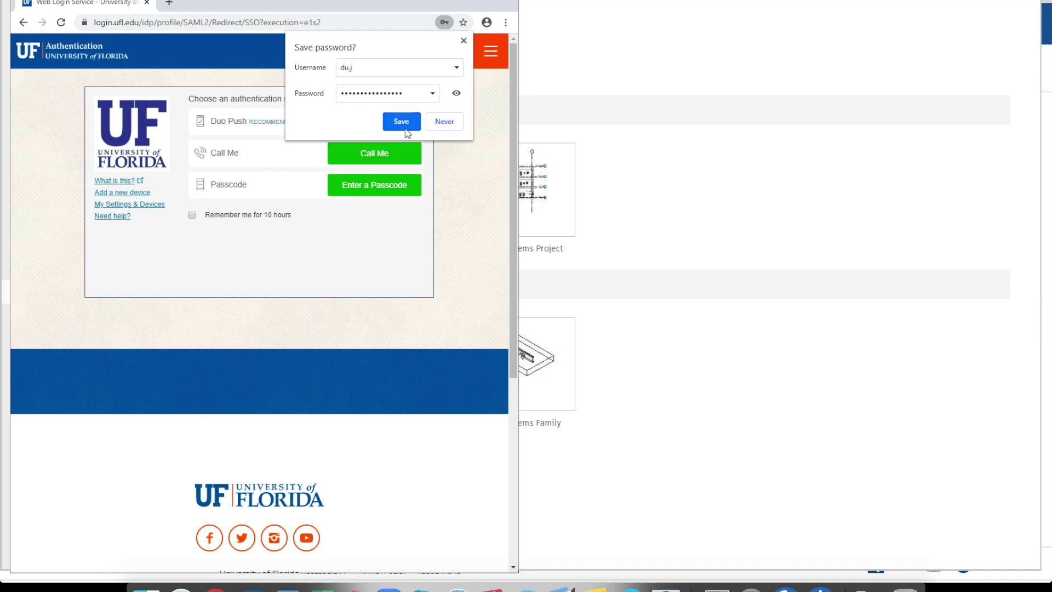
{"action": "left_click", "coordinate": [442, 122]}
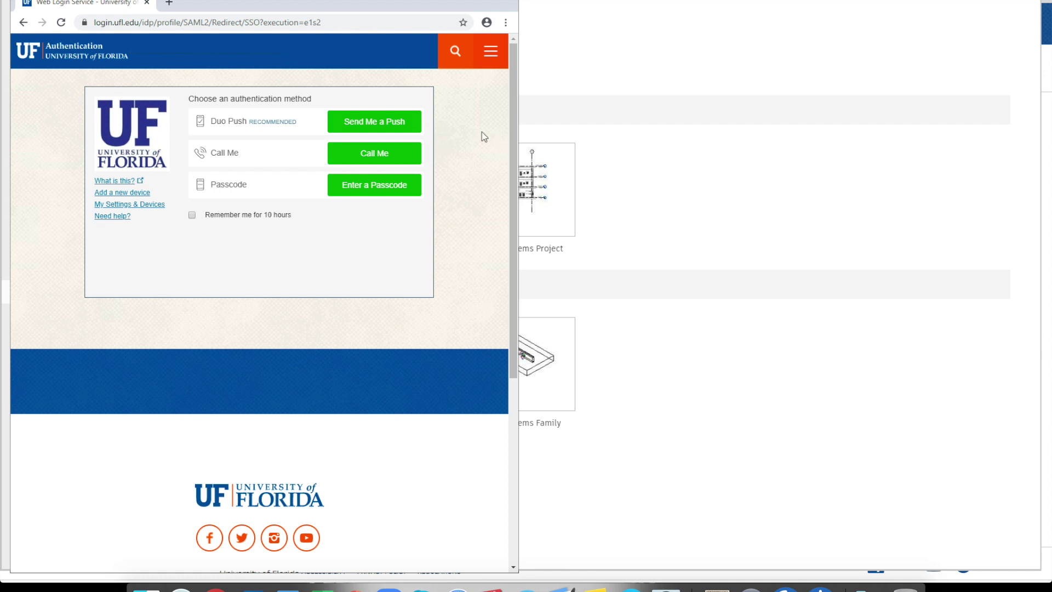
{"action": "left_click", "coordinate": [669, 167]}
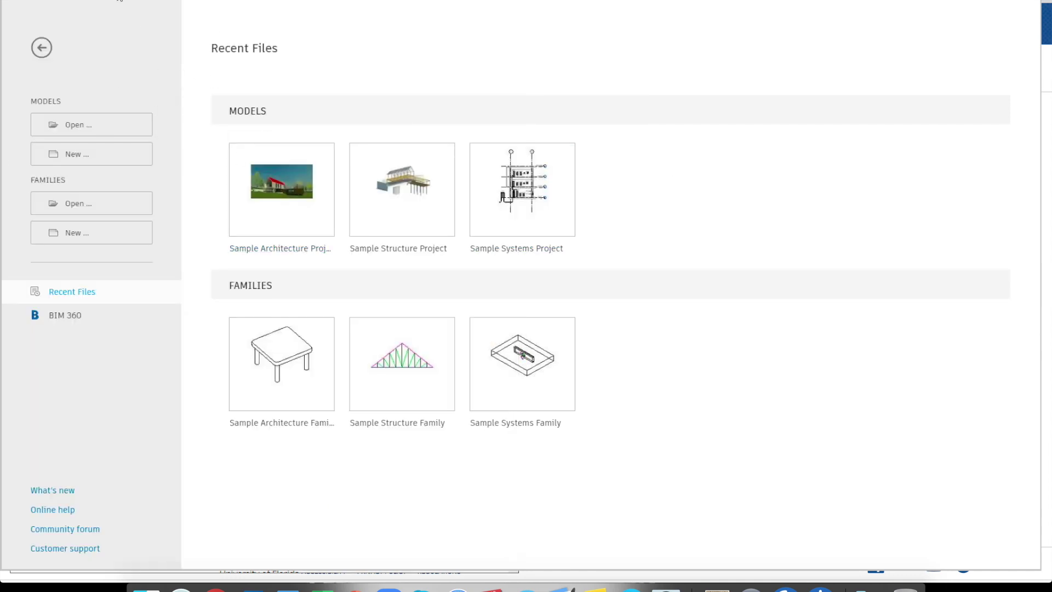
Step: Reposition the Revit window and open the Sample Architecture Project to its A001 title sheet
{"action": "left_click_drag", "start_coordinate": [119, 1], "coordinate": [168, 7]}
{"action": "left_click", "coordinate": [269, 189]}
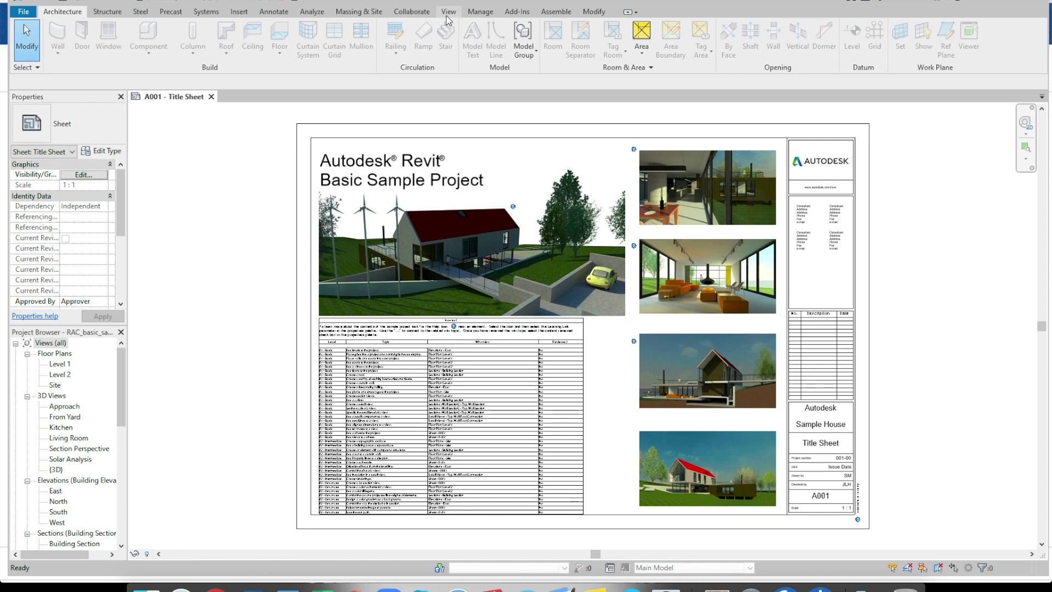
Step: Open the default {3D} view from the View tab and orbit the house model
{"action": "left_click", "coordinate": [448, 11]}
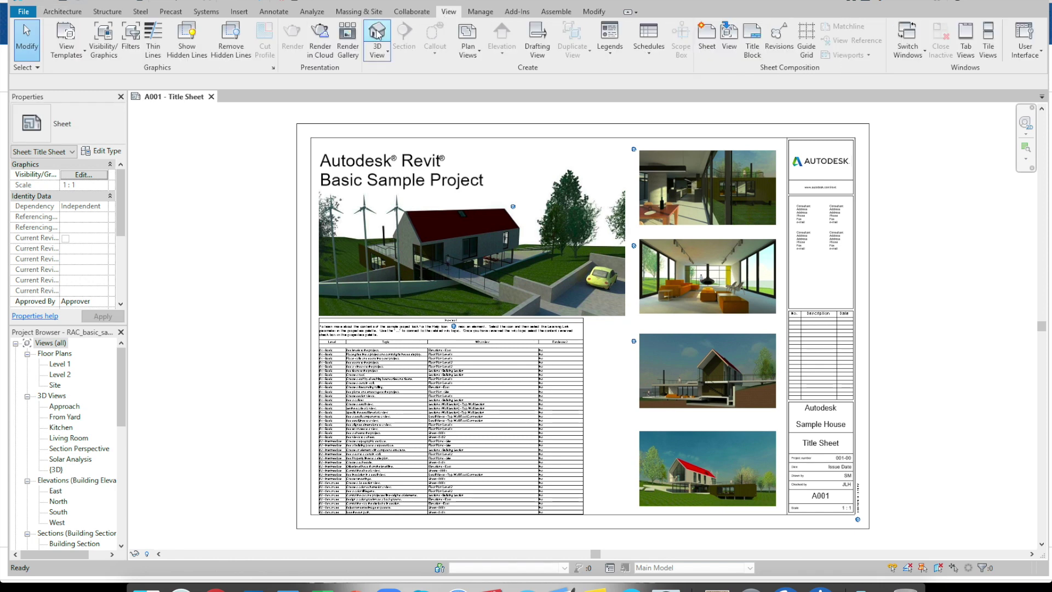
{"action": "left_click", "coordinate": [377, 33]}
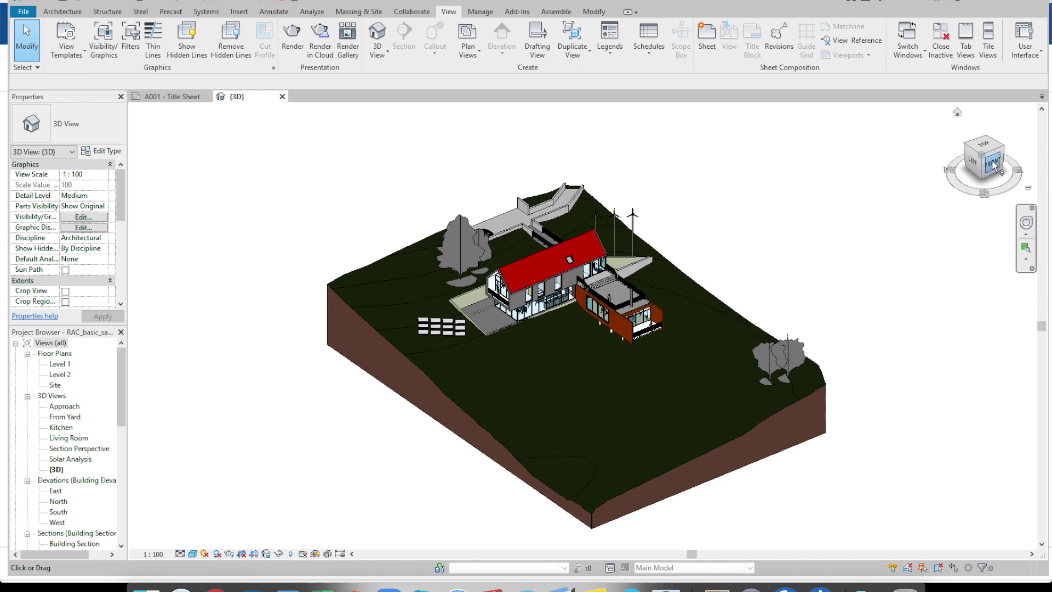
{"action": "mouse_move", "coordinate": [953, 167]}
{"action": "left_mouse_down"}
{"action": "mouse_move", "coordinate": [923, 178]}
{"action": "mouse_move", "coordinate": [939, 129]}
{"action": "mouse_move", "coordinate": [915, 170]}
{"action": "mouse_move", "coordinate": [894, 167]}
{"action": "mouse_move", "coordinate": [889, 149]}
{"action": "left_mouse_up"}
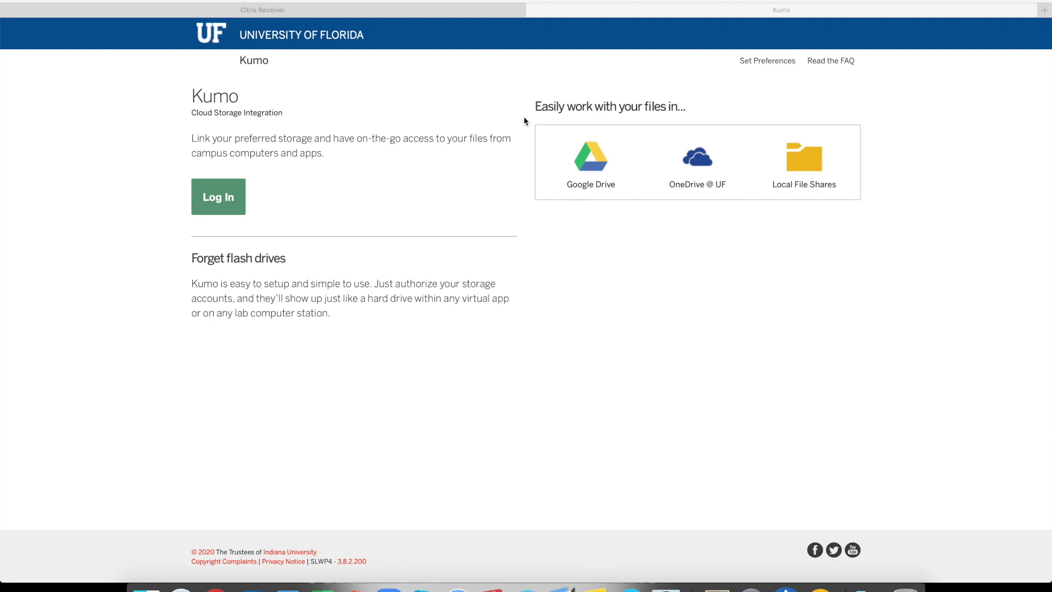
Step: Log in to Kumo with the saved login, approve via Duo push, and expand OneDrive @ UF
{"action": "left_click", "coordinate": [562, 0]}
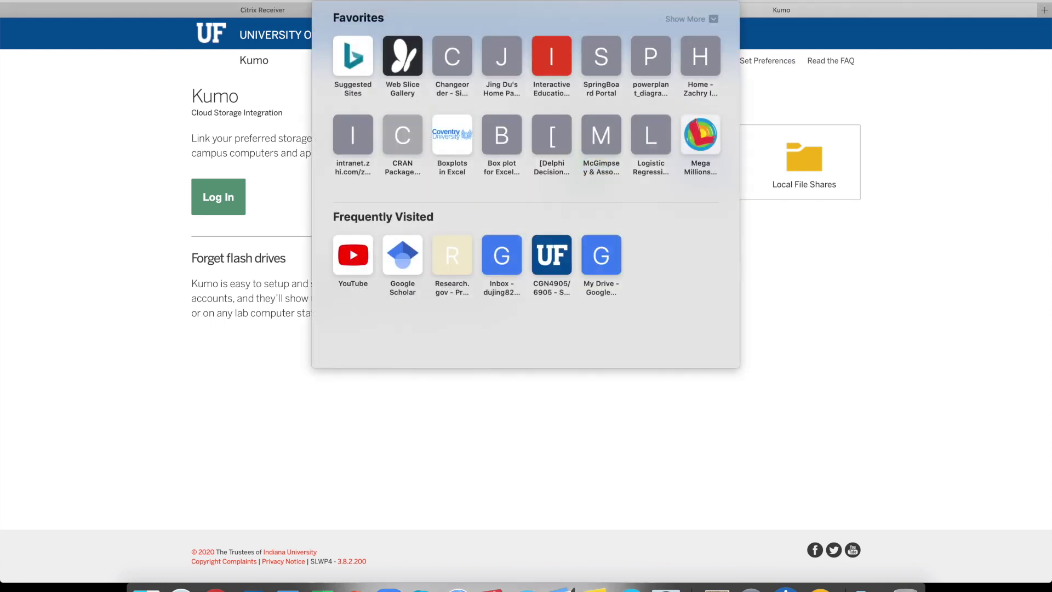
{"action": "left_click", "coordinate": [817, 325]}
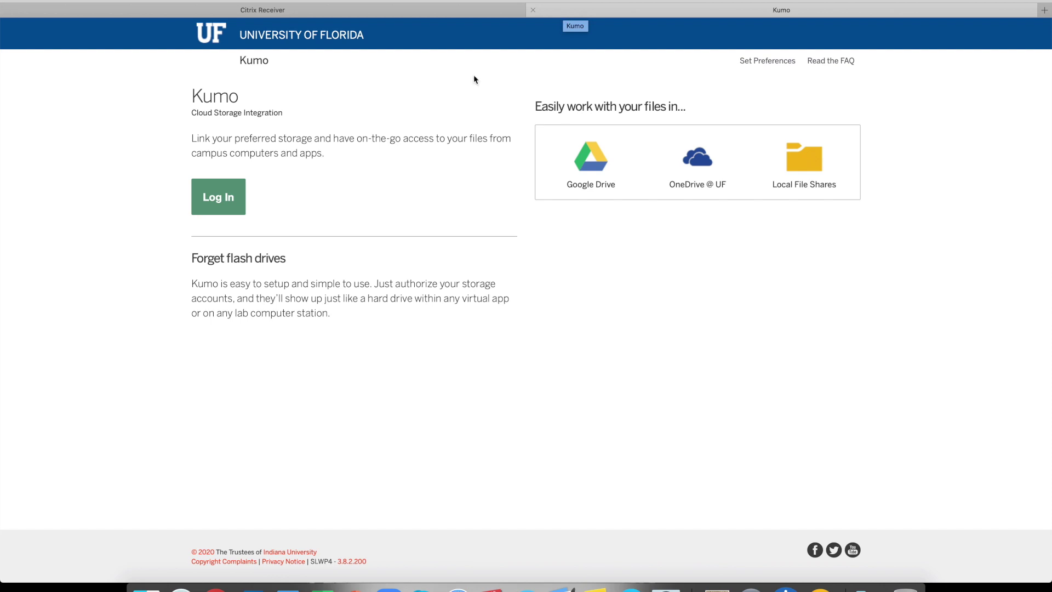
{"action": "left_click", "coordinate": [224, 201]}
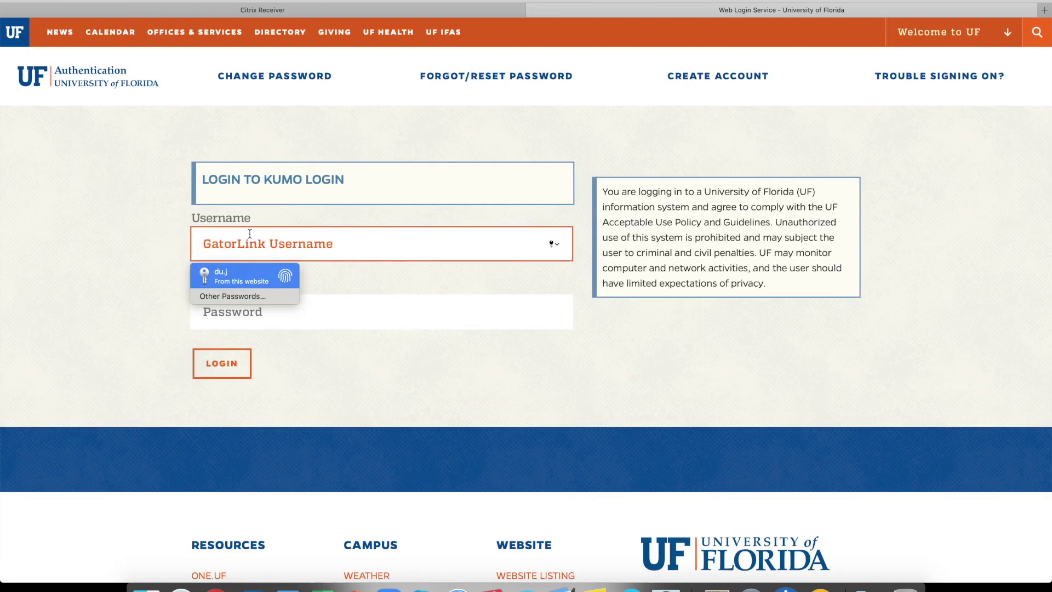
{"action": "key", "text": "Return"}
{"action": "key", "text": "Return"}
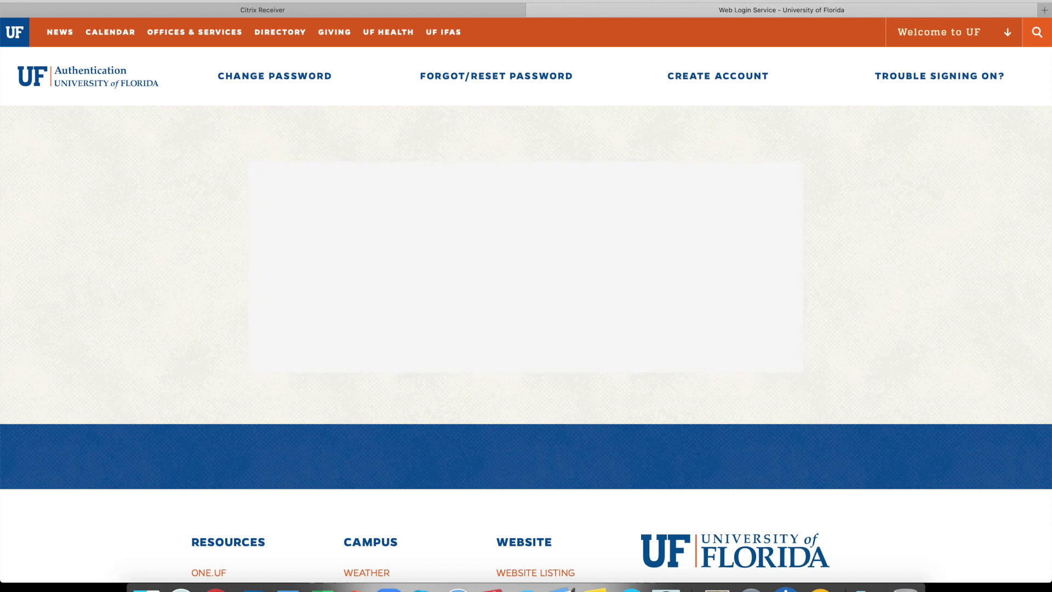
{"action": "left_click", "coordinate": [721, 196]}
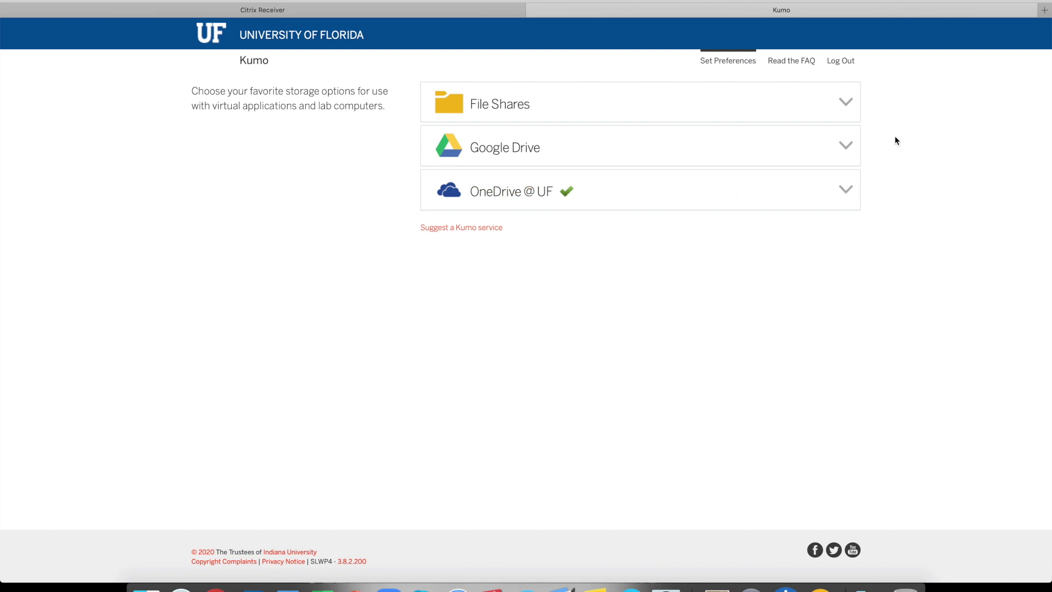
{"action": "left_click", "coordinate": [844, 193]}
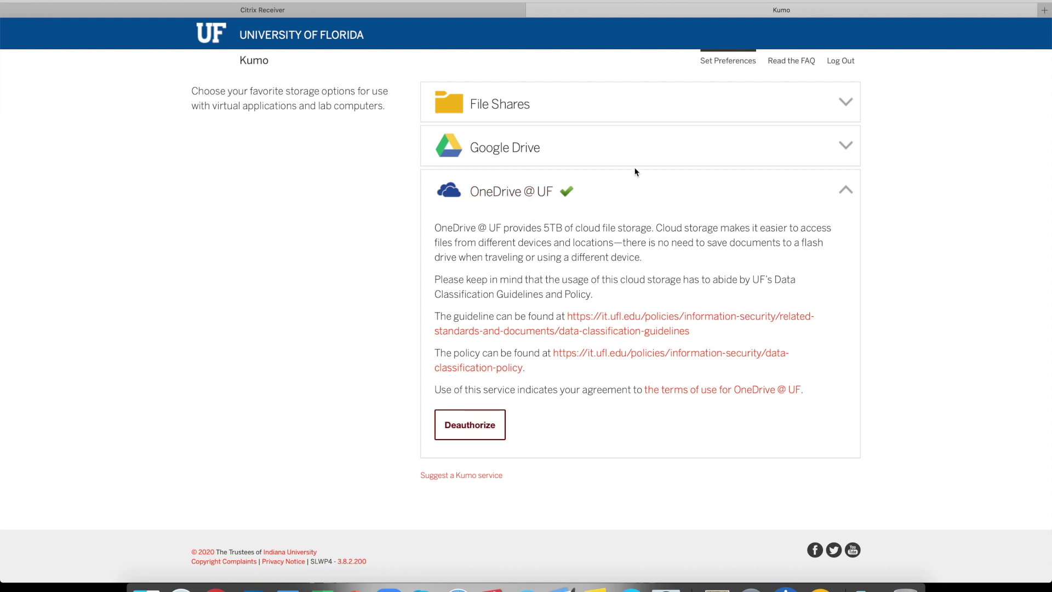
Step: Attempt Google Drive authorization with the UF Google account, then back out and close the error tab
{"action": "left_click", "coordinate": [845, 146]}
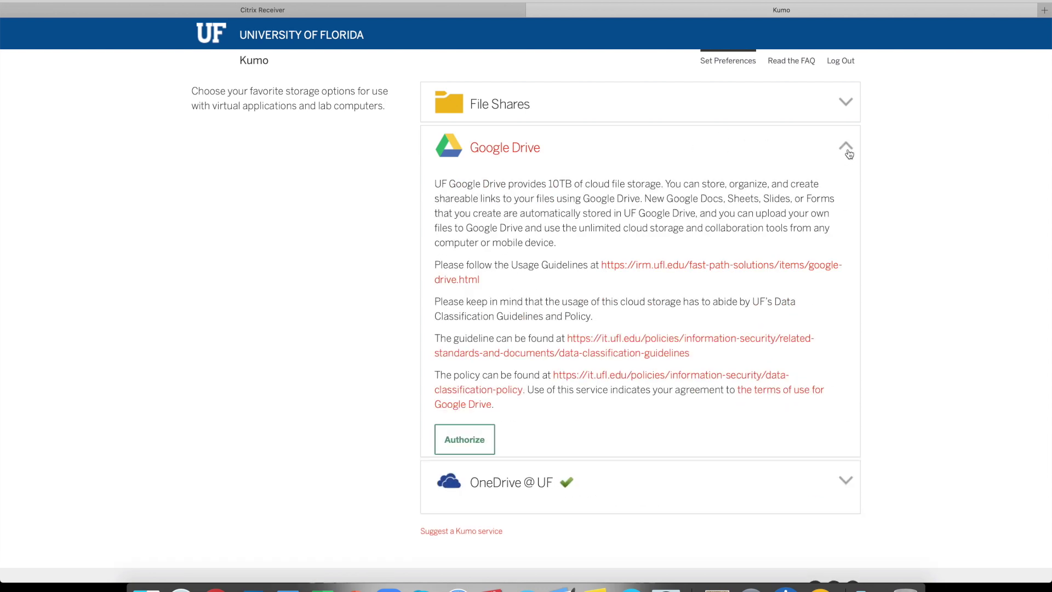
{"action": "left_click", "coordinate": [481, 439]}
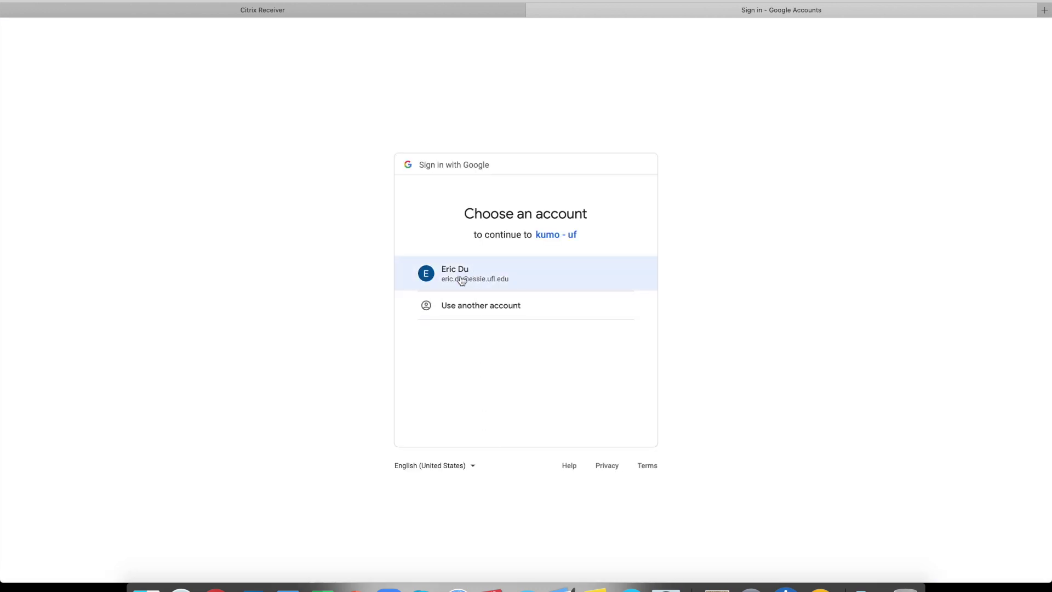
{"action": "left_click", "coordinate": [462, 280]}
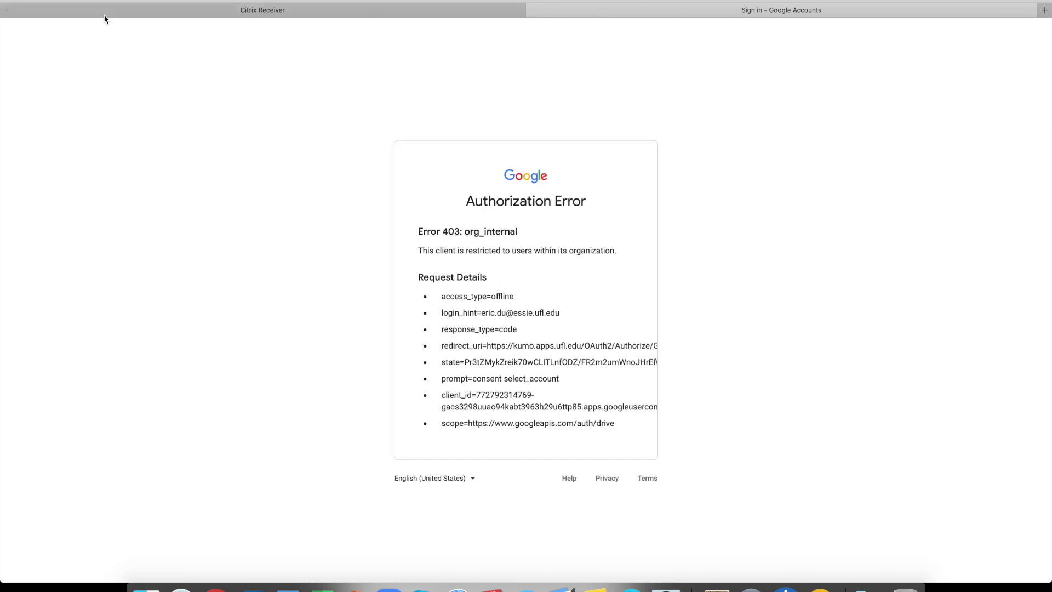
{"action": "key", "text": "super+bracketleft"}
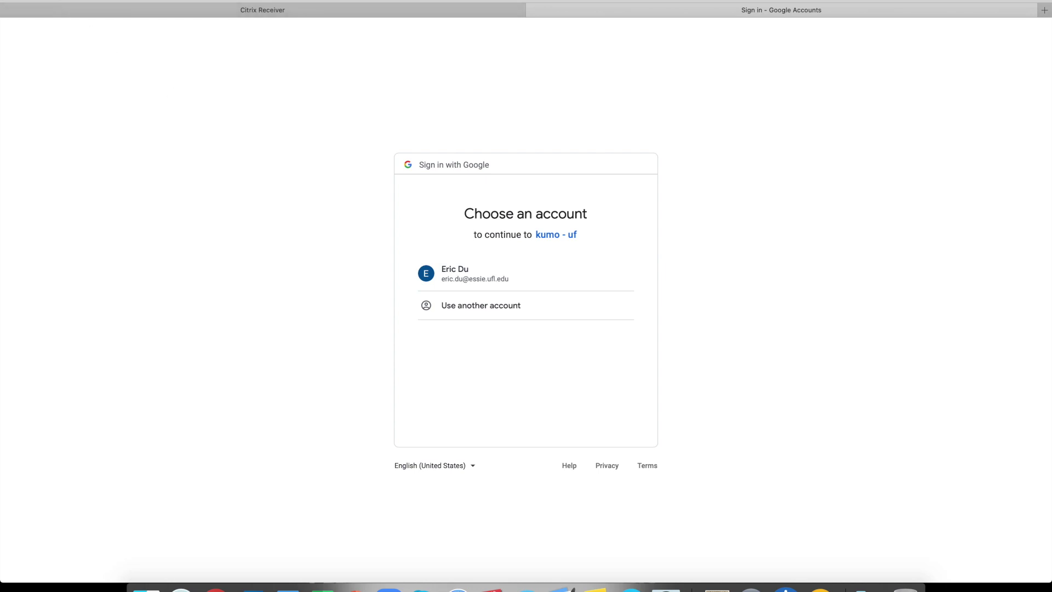
{"action": "key", "text": "super+bracketleft"}
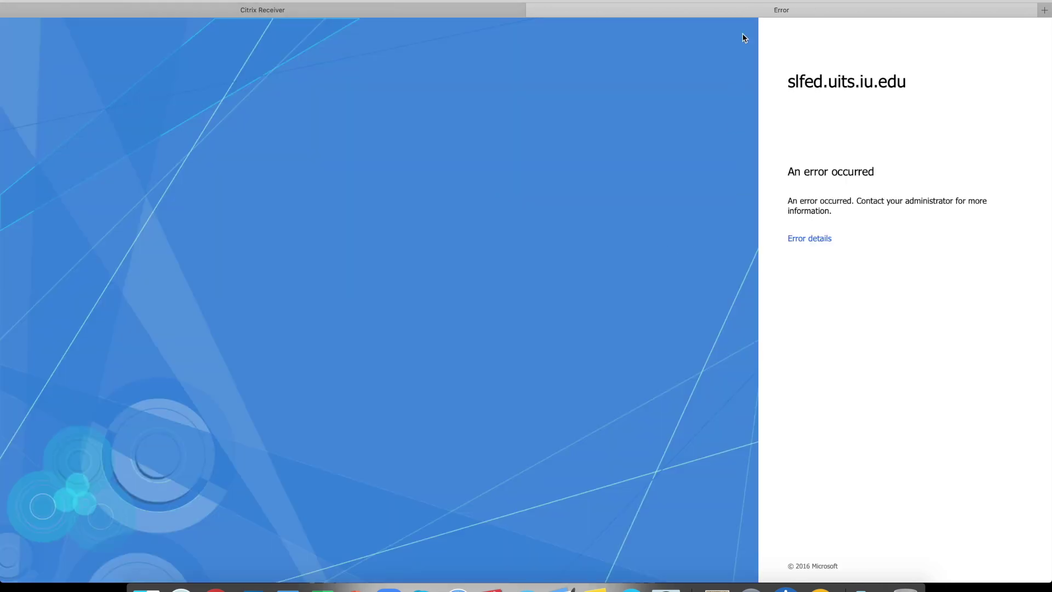
{"action": "left_click", "coordinate": [533, 10]}
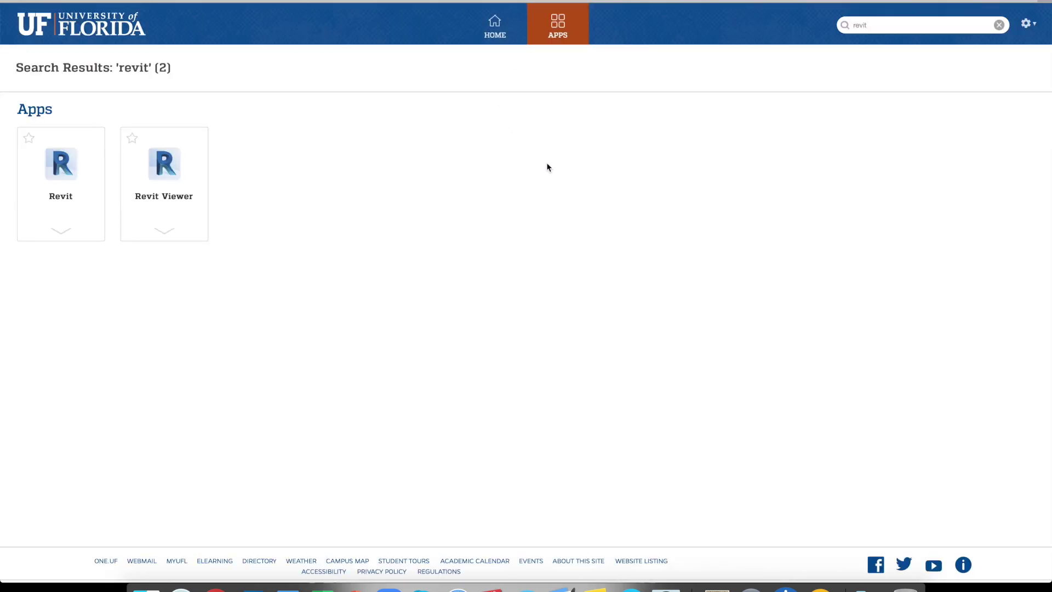
Step: Relaunch Revit from the UF Apps results, allowing the Citrix launcher to open
{"action": "left_click", "coordinate": [61, 171]}
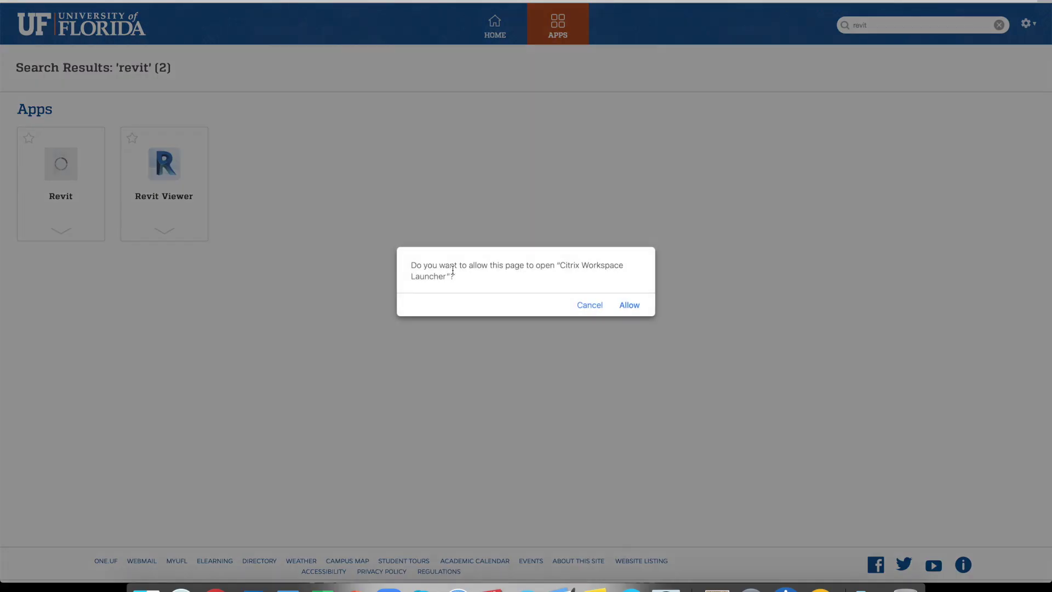
{"action": "left_click", "coordinate": [637, 308]}
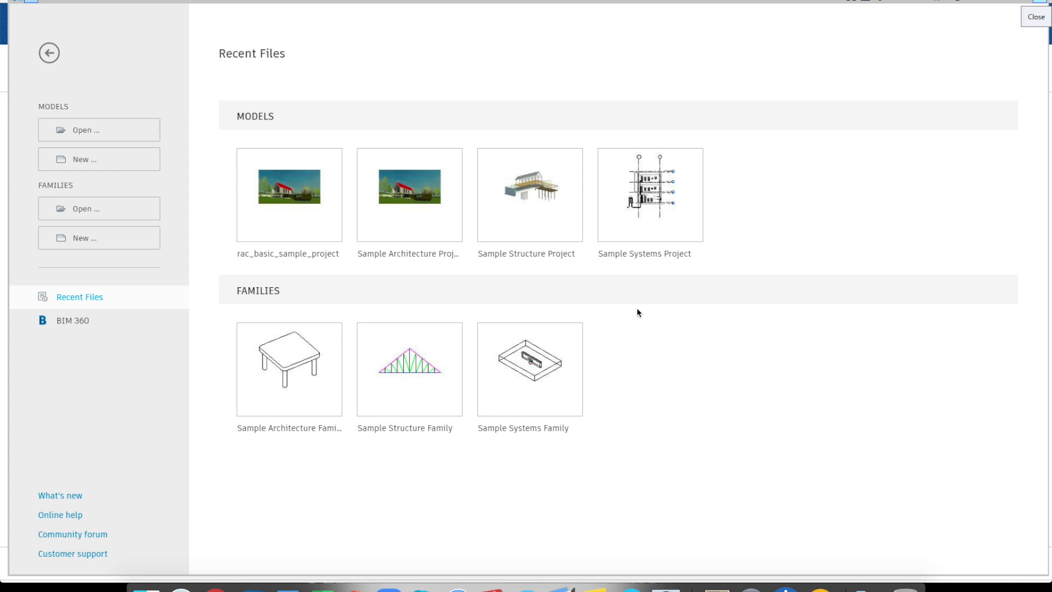
Step: Open the Sample Architecture Project and show its default 3D view of the house
{"action": "left_click", "coordinate": [417, 196]}
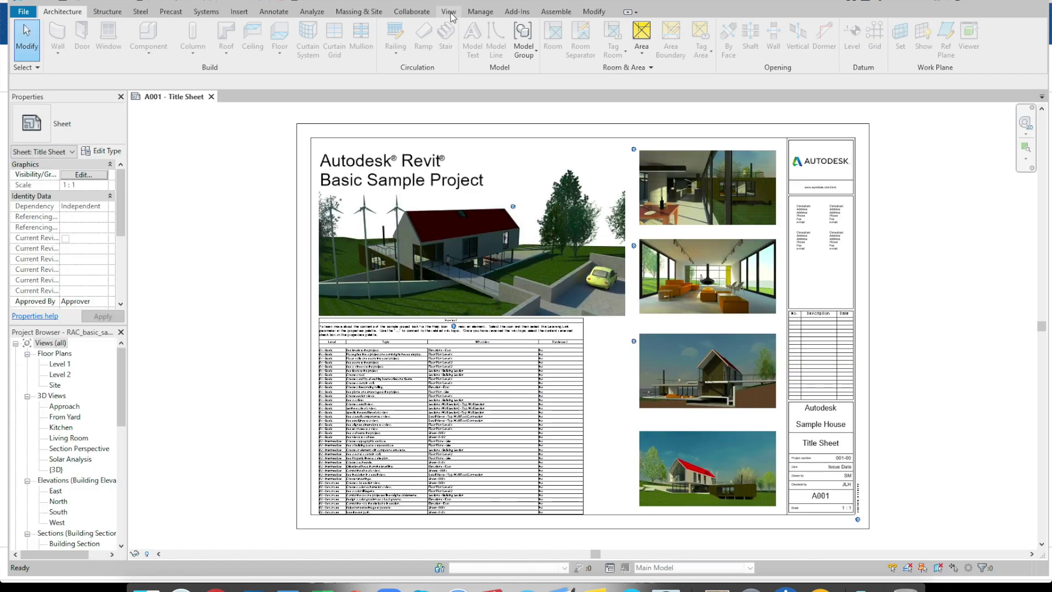
{"action": "left_click", "coordinate": [448, 12]}
{"action": "left_click", "coordinate": [377, 34]}
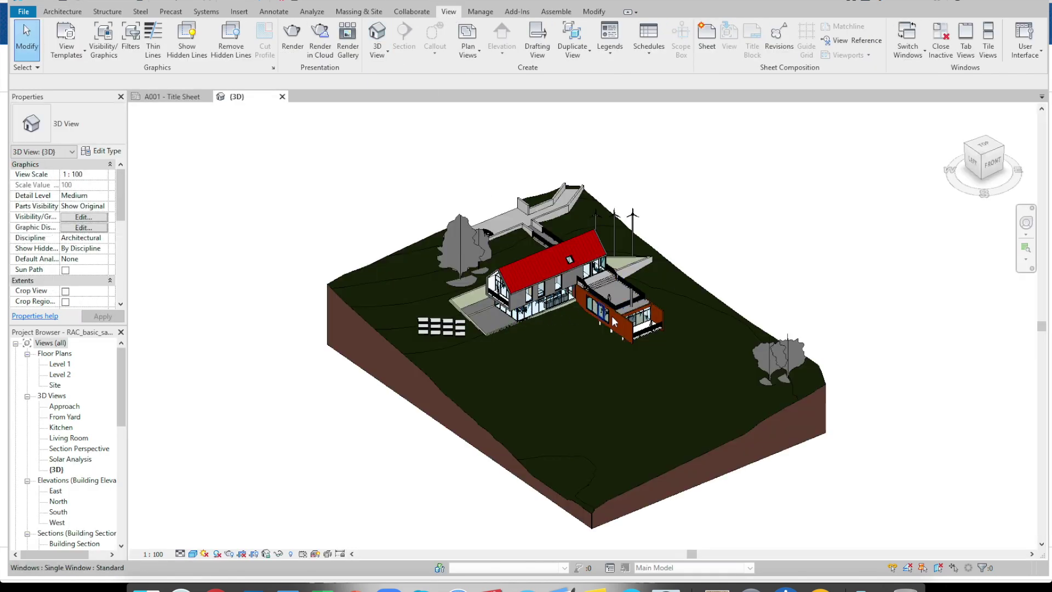
{"action": "scroll", "coordinate": [619, 328], "scroll_direction": "down", "scroll_amount": 5}
{"action": "scroll", "coordinate": [641, 296], "scroll_direction": "up", "scroll_amount": 10}
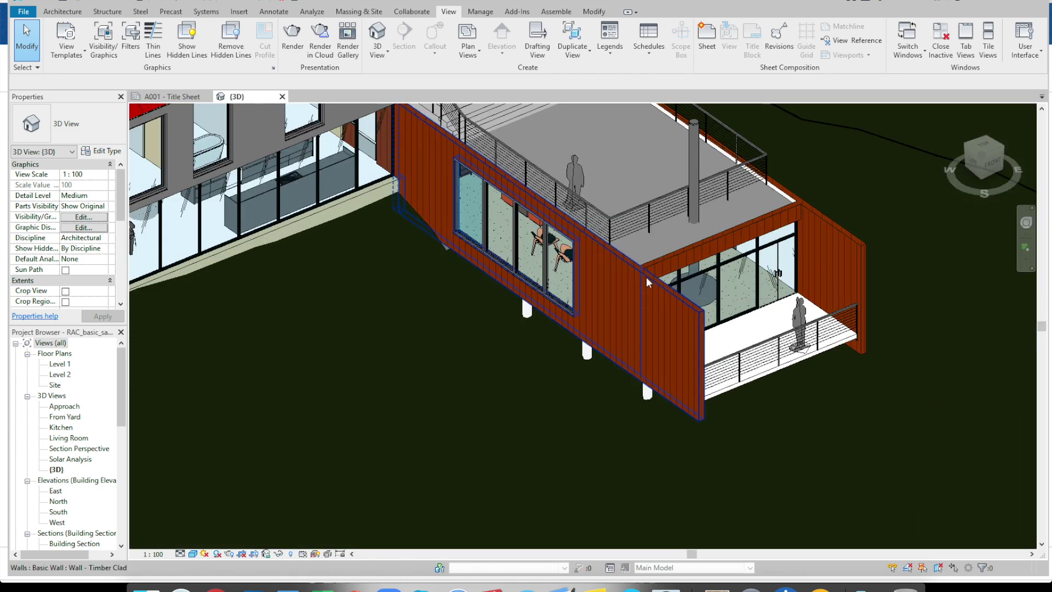
Step: Change the annex's timber-clad wall to Exterior - Brick on Mtl. Stud
{"action": "left_click", "coordinate": [648, 282]}
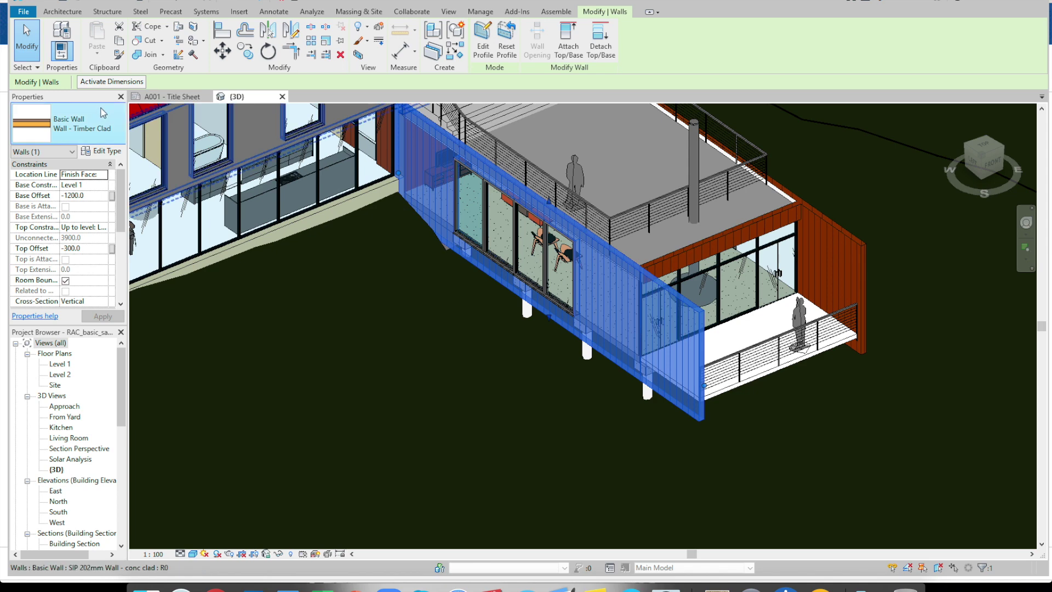
{"action": "left_click", "coordinate": [98, 114]}
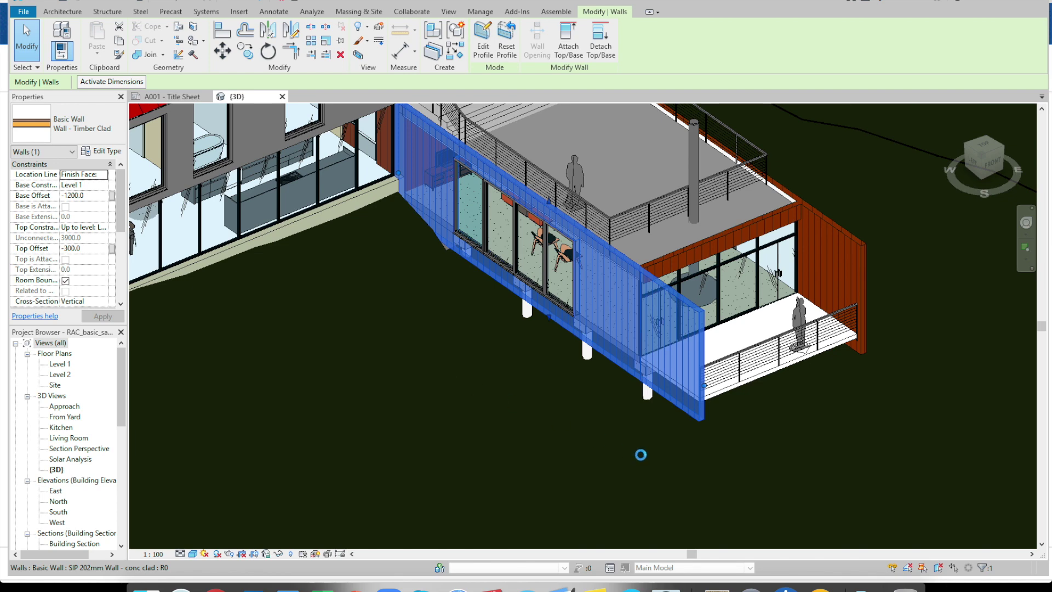
{"action": "left_click", "coordinate": [867, 462]}
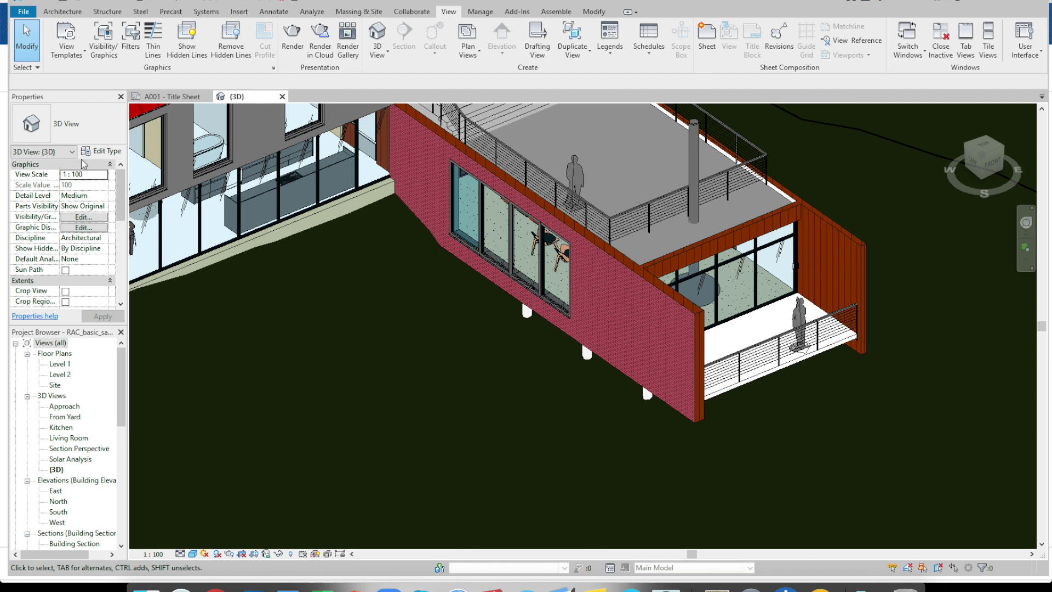
Step: Start saving the project as a new file in the OneDrive @ UF (W:) drive
{"action": "left_click", "coordinate": [23, 12]}
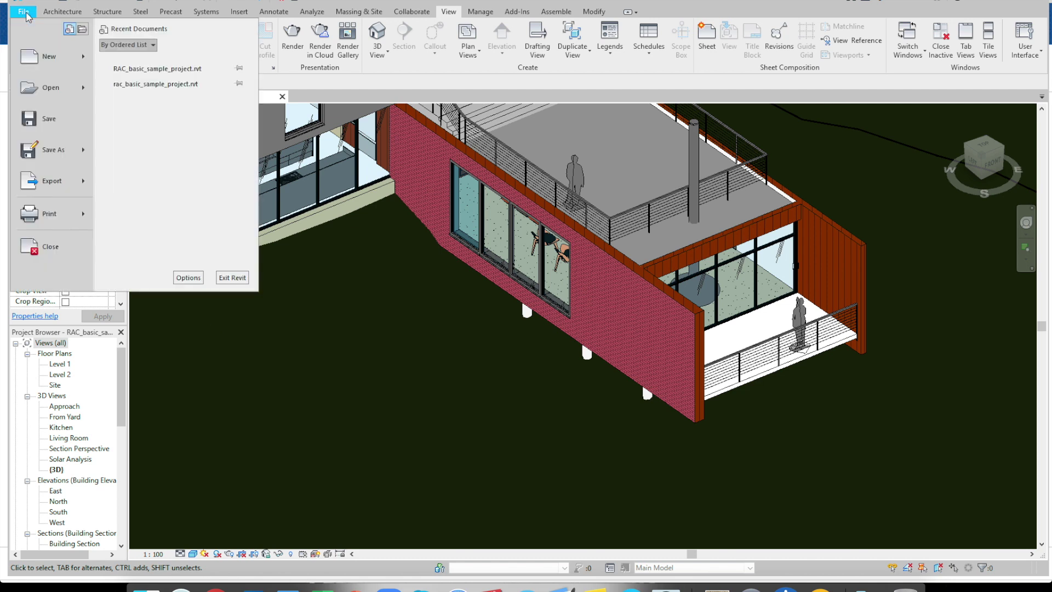
{"action": "mouse_move", "coordinate": [55, 157]}
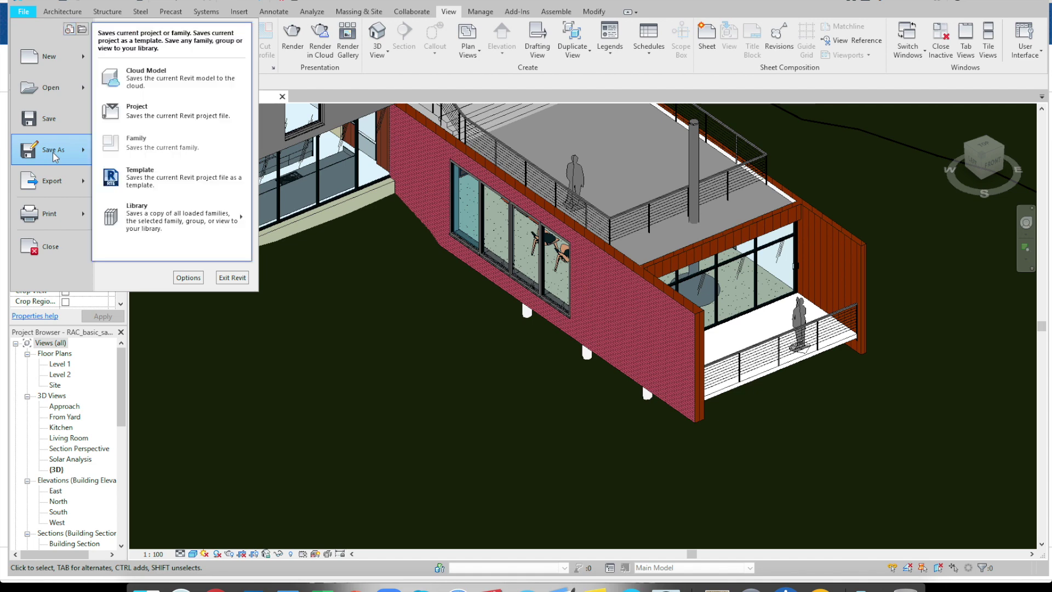
{"action": "left_click", "coordinate": [175, 122]}
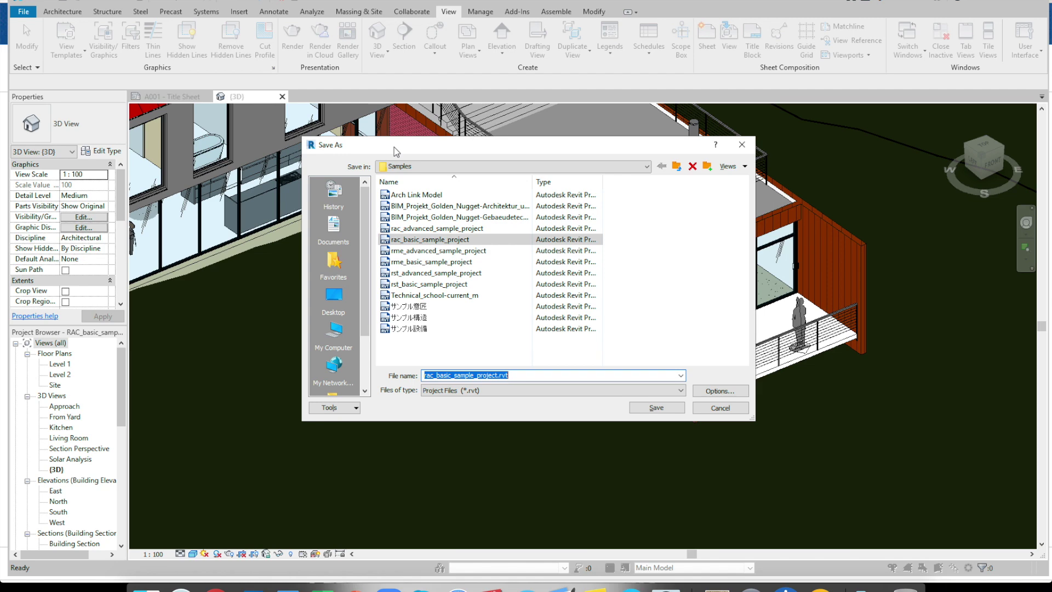
{"action": "mouse_move", "coordinate": [398, 149]}
{"action": "left_mouse_down"}
{"action": "mouse_move", "coordinate": [438, 104]}
{"action": "mouse_move", "coordinate": [418, 77]}
{"action": "mouse_move", "coordinate": [402, 128]}
{"action": "left_mouse_up"}
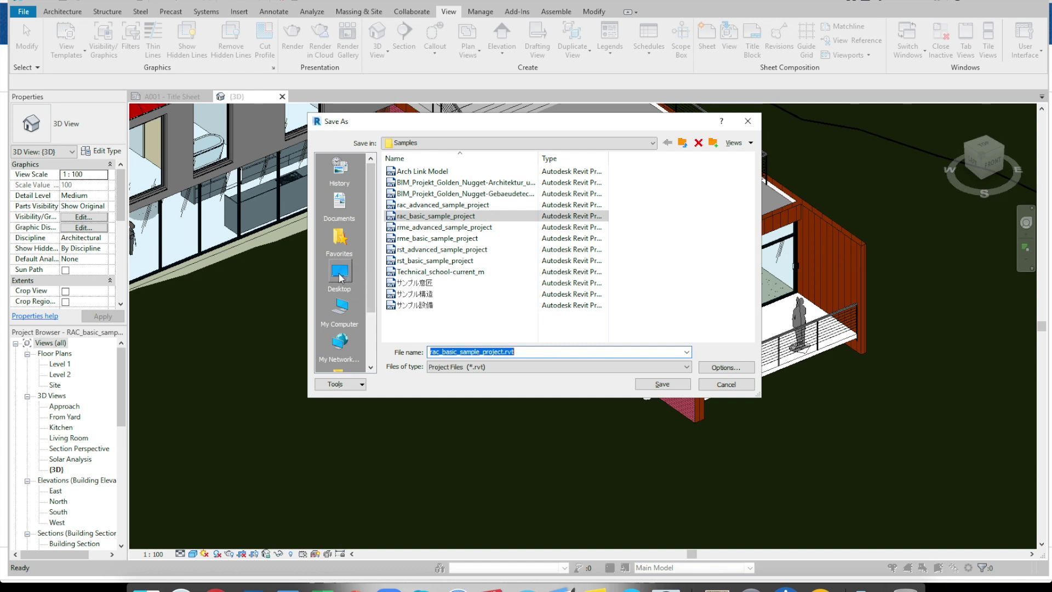
{"action": "left_click", "coordinate": [340, 310]}
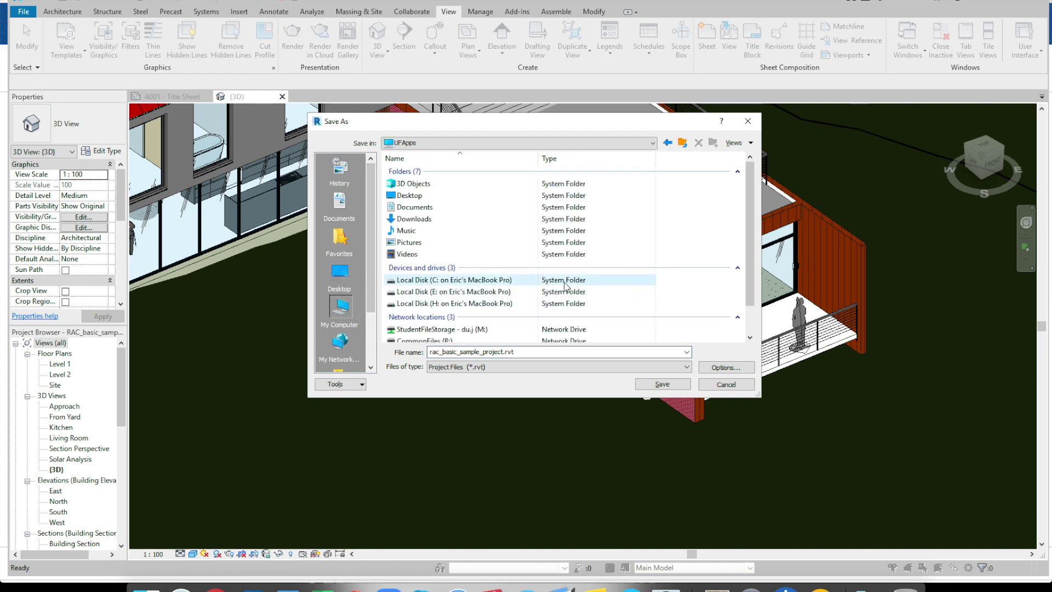
{"action": "scroll", "coordinate": [565, 285], "scroll_direction": "down", "scroll_amount": 1}
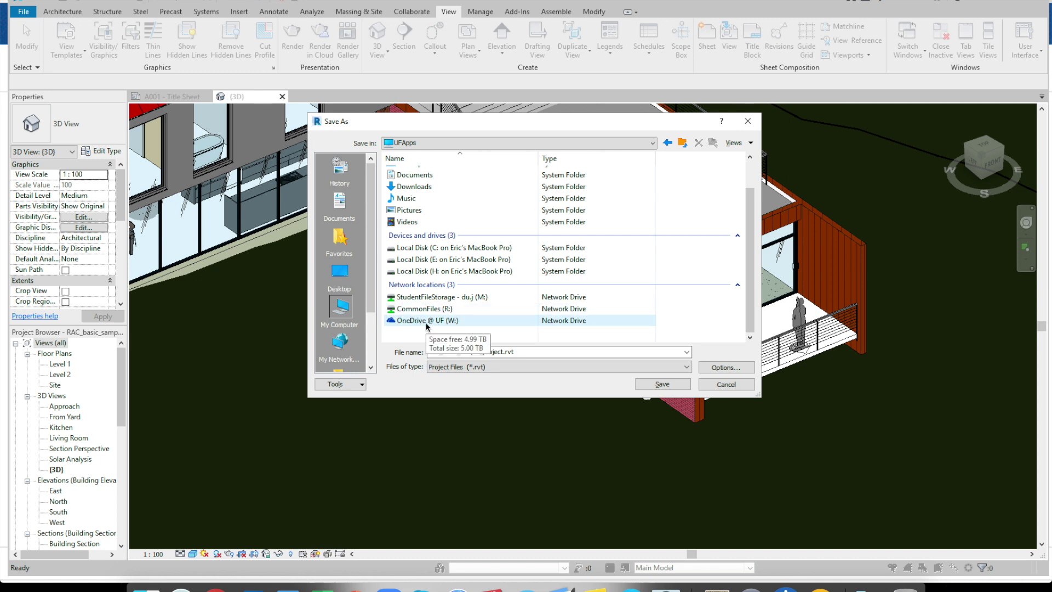
{"action": "left_click", "coordinate": [446, 324]}
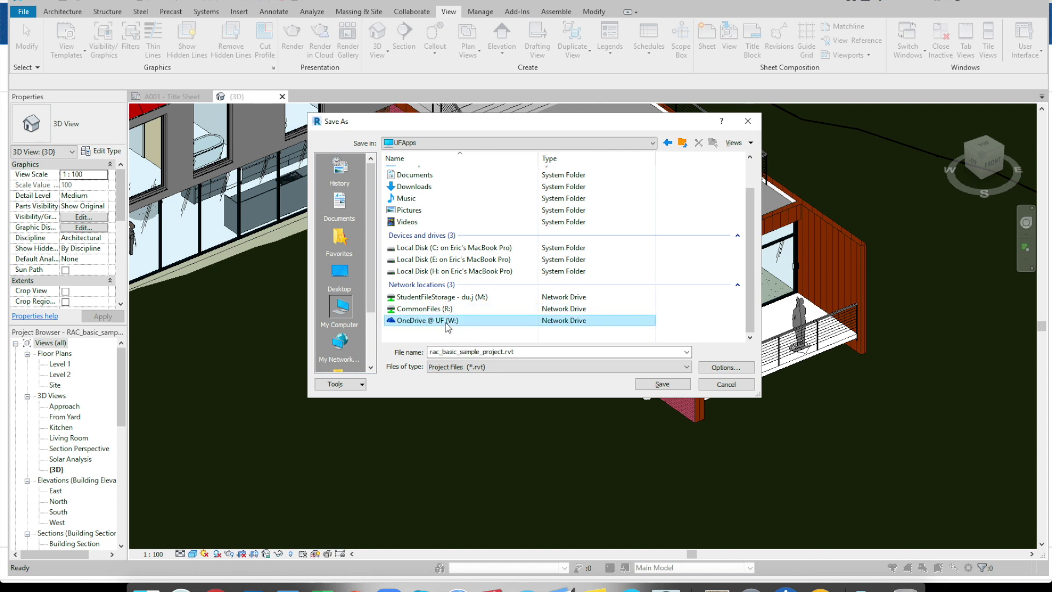
{"action": "left_click", "coordinate": [447, 323]}
{"action": "double_click", "coordinate": [459, 324]}
Step: Save it as 'rac_basic_sample_project version 2.rvt'
{"action": "double_click", "coordinate": [501, 351]}
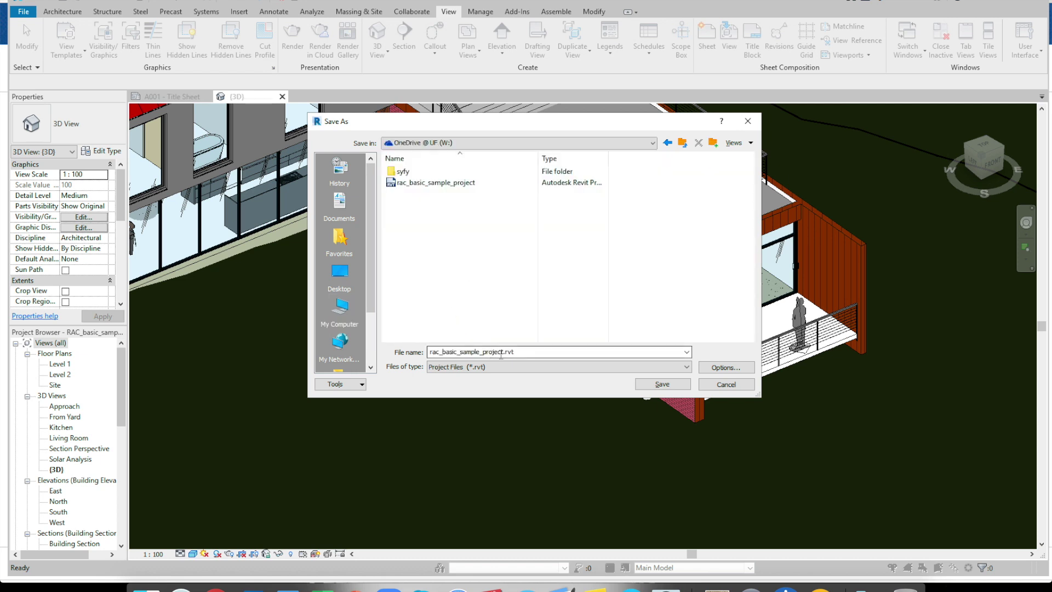
{"action": "left_click", "coordinate": [502, 351]}
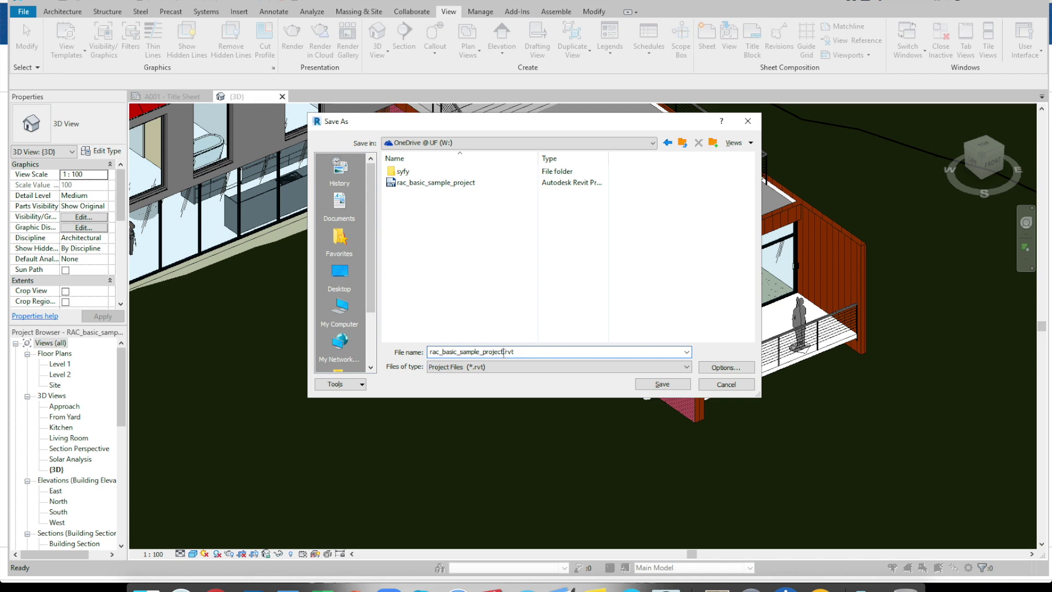
{"action": "type", "text": "version 2"}
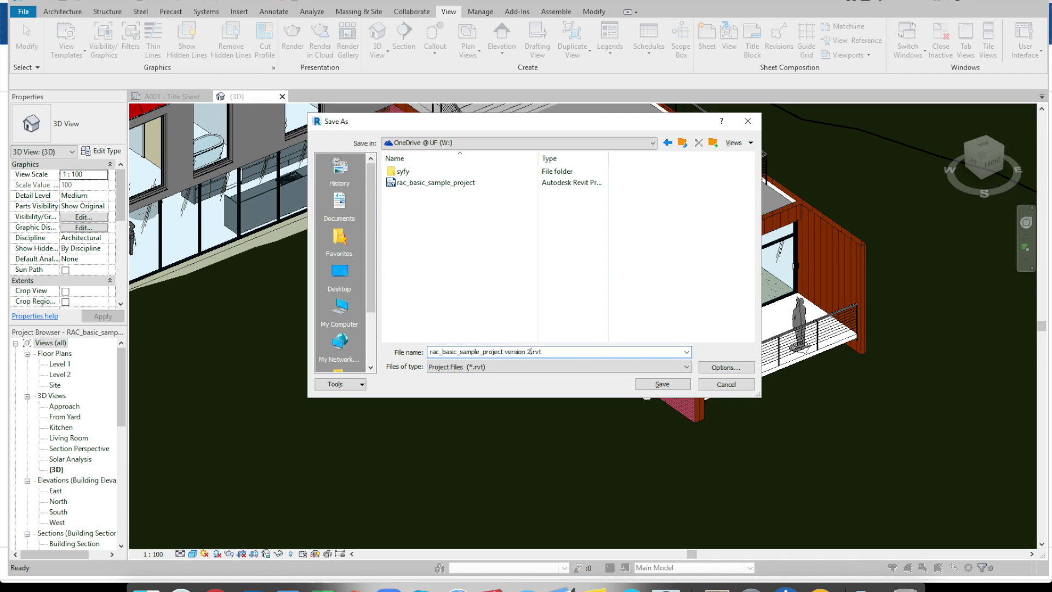
{"action": "left_click", "coordinate": [652, 386]}
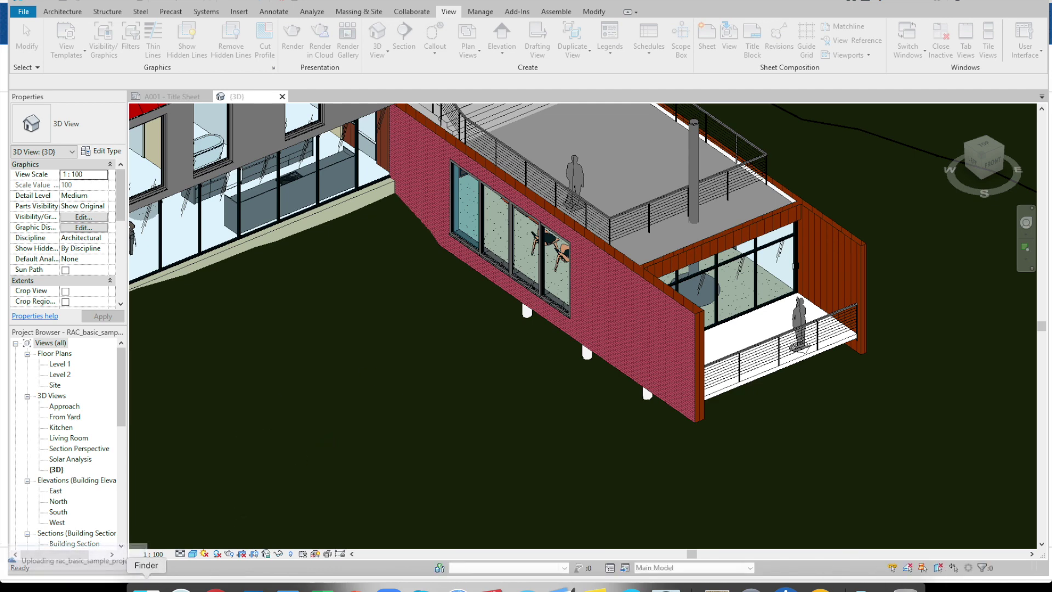
Step: Find 'rac_basic_sample_project version 2.rvt' in Finder's OneDrive - University of Florida folder
{"action": "left_click", "coordinate": [147, 590]}
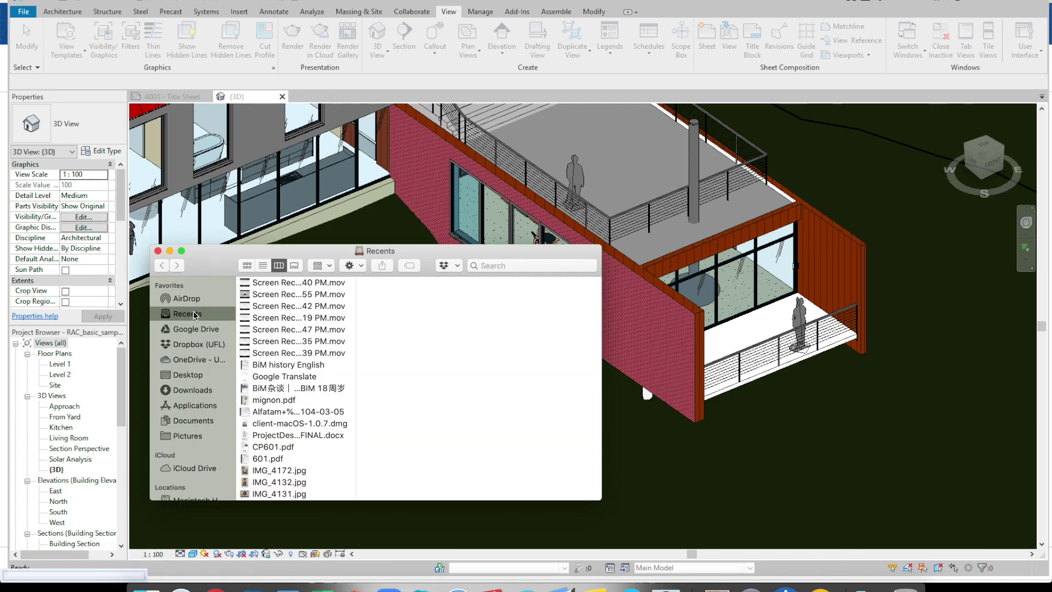
{"action": "left_click", "coordinate": [185, 360]}
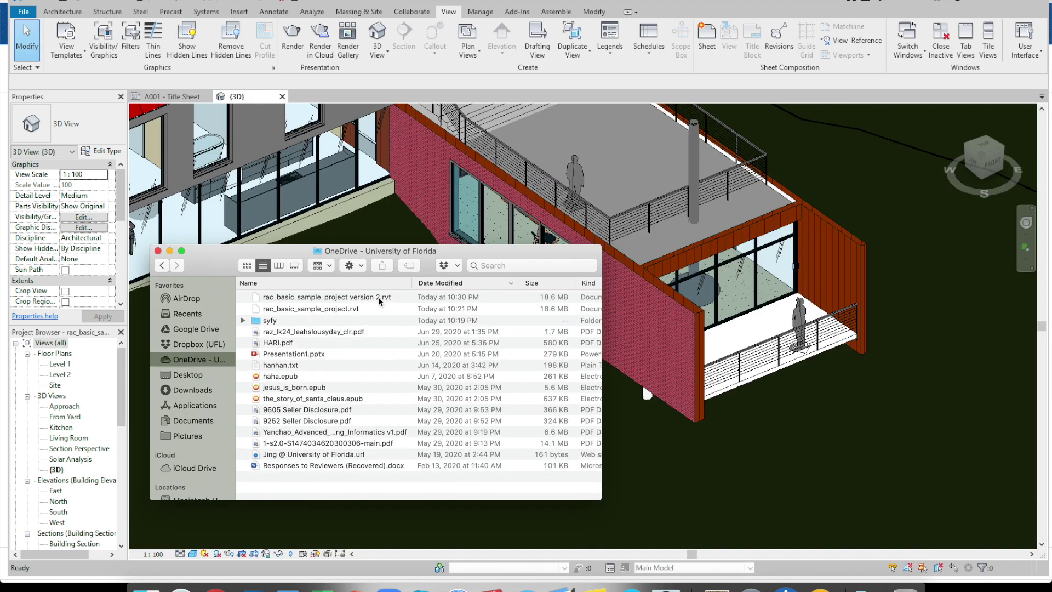
{"action": "left_click", "coordinate": [380, 298]}
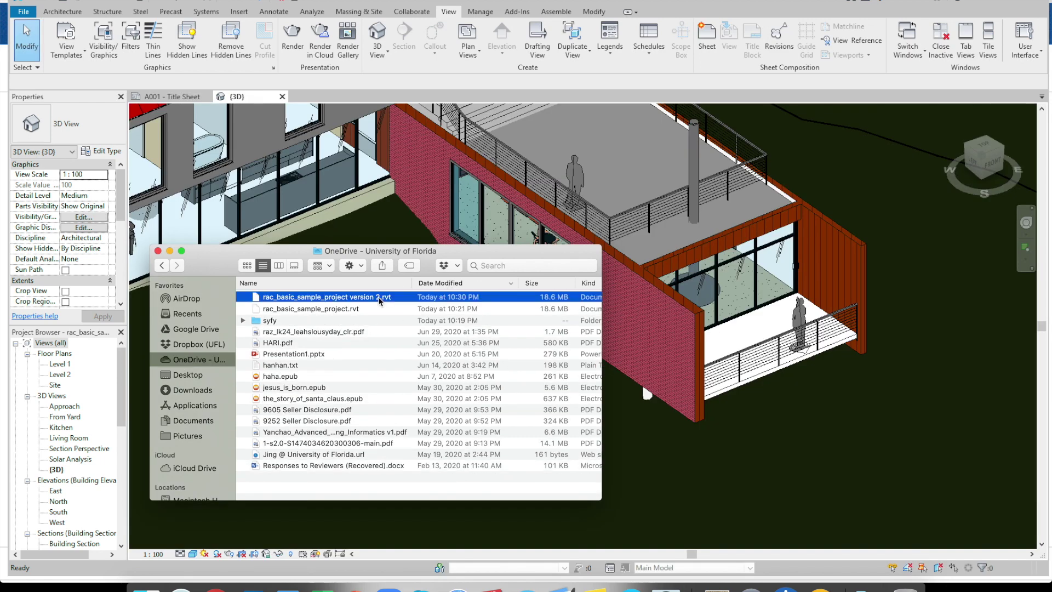
{"action": "left_click", "coordinate": [634, 163]}
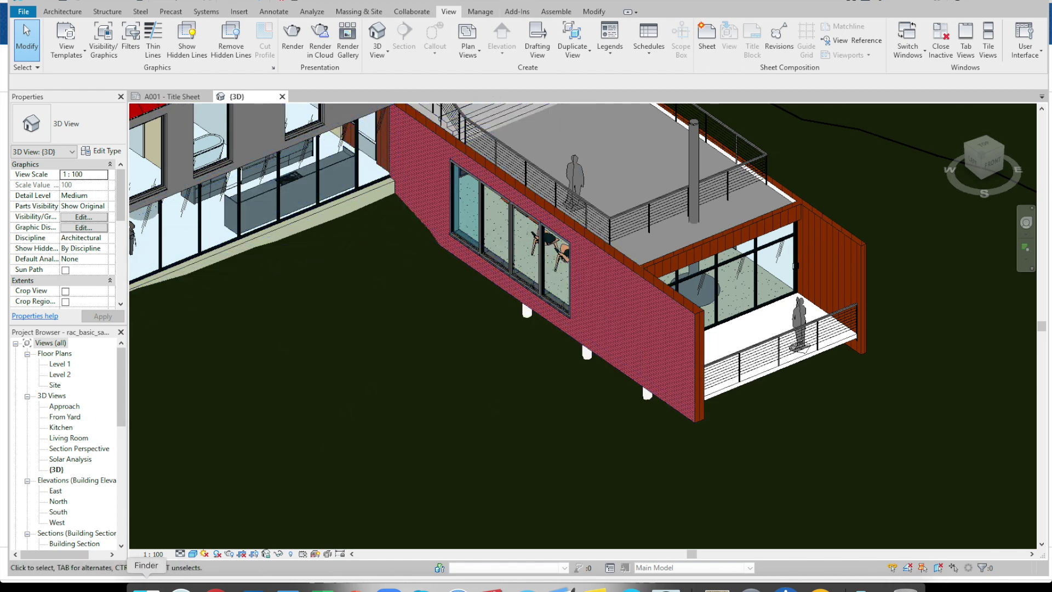
{"action": "left_click", "coordinate": [147, 588]}
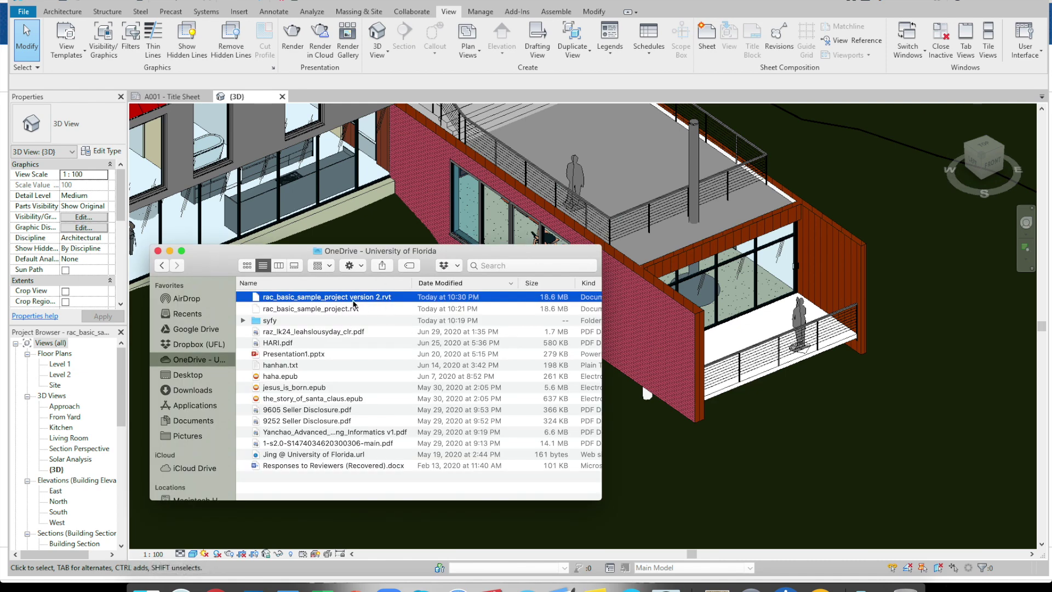